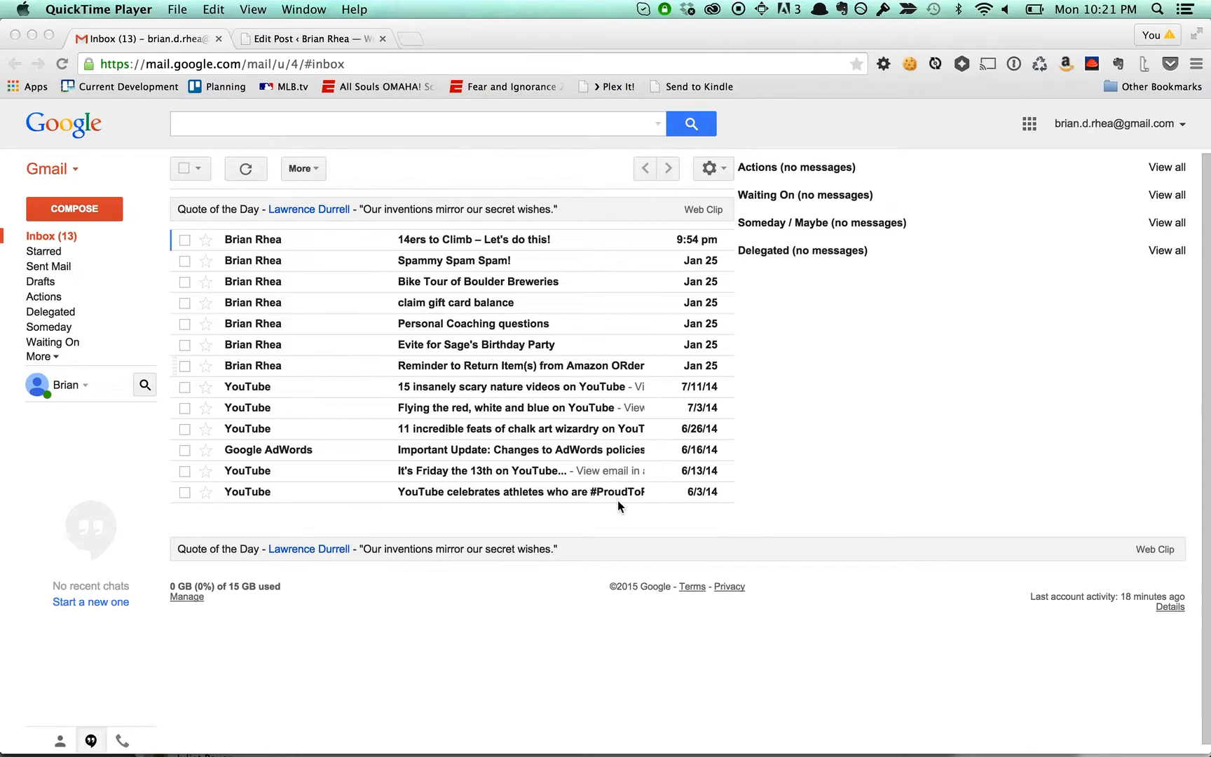
Move the inbox cursor through older and newer conversations, finishing on "Spammy Spam Spam!"
click(698, 514)
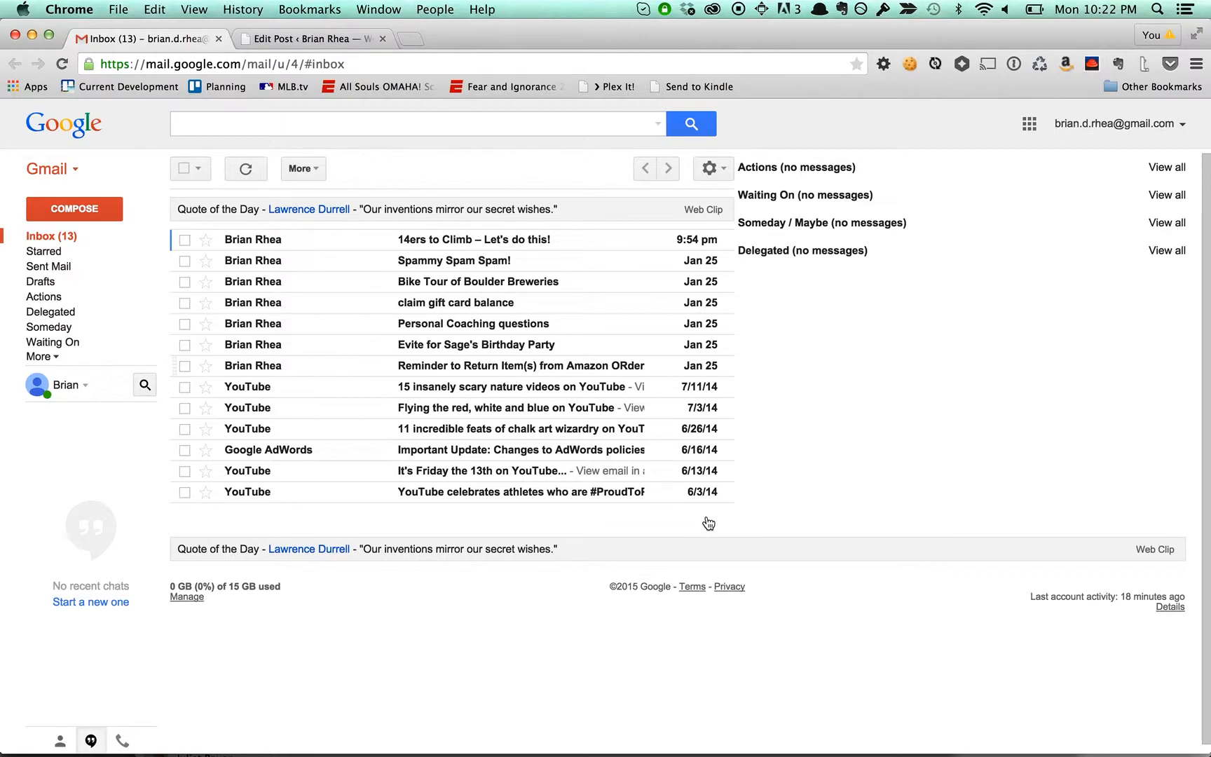
key(j)
key(j)
key(j)
key(j)
key(j)
key(j)
key(j)
key(k)
key(k)
key(k)
key(k)
key(k)
key(k)
key(k)
key(j)
key(j)
key(j)
key(j)
key(k)
key(k)
key(k)
key(k)
key(j)
Switch to the WordPress draft post, review its list of handy keyboard shortcuts, and return to the Gmail inbox
key(ctrl+Tab)
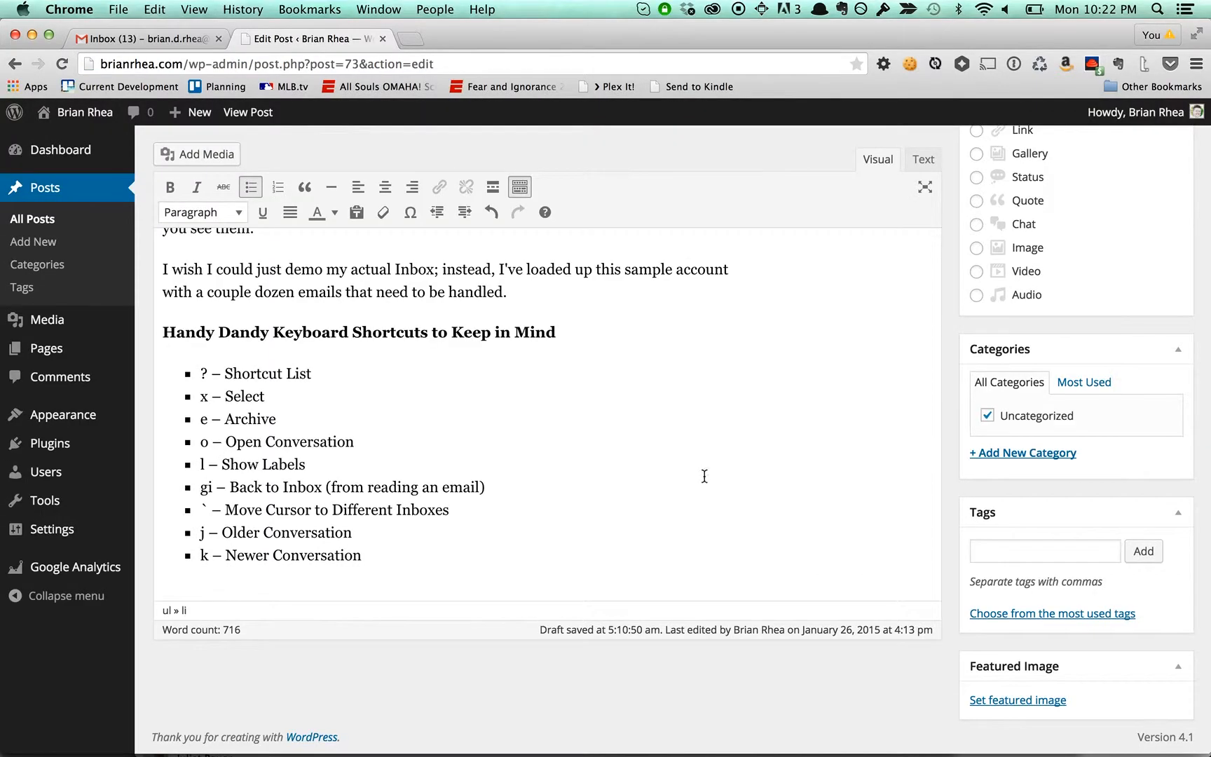
click(239, 372)
key(ctrl+shift+Tab)
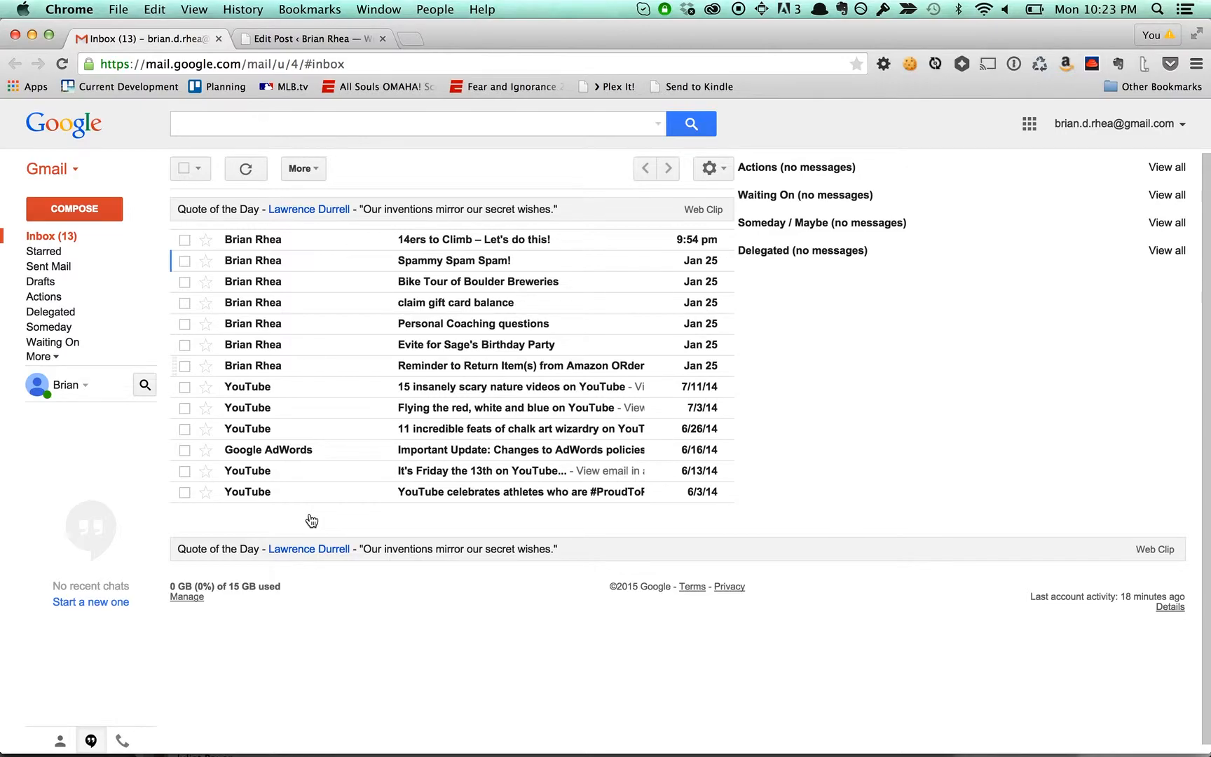
Open the keyboard shortcuts help, read through its sections from Compose and Chat to Hangouts, and close it
key(shift+slash)
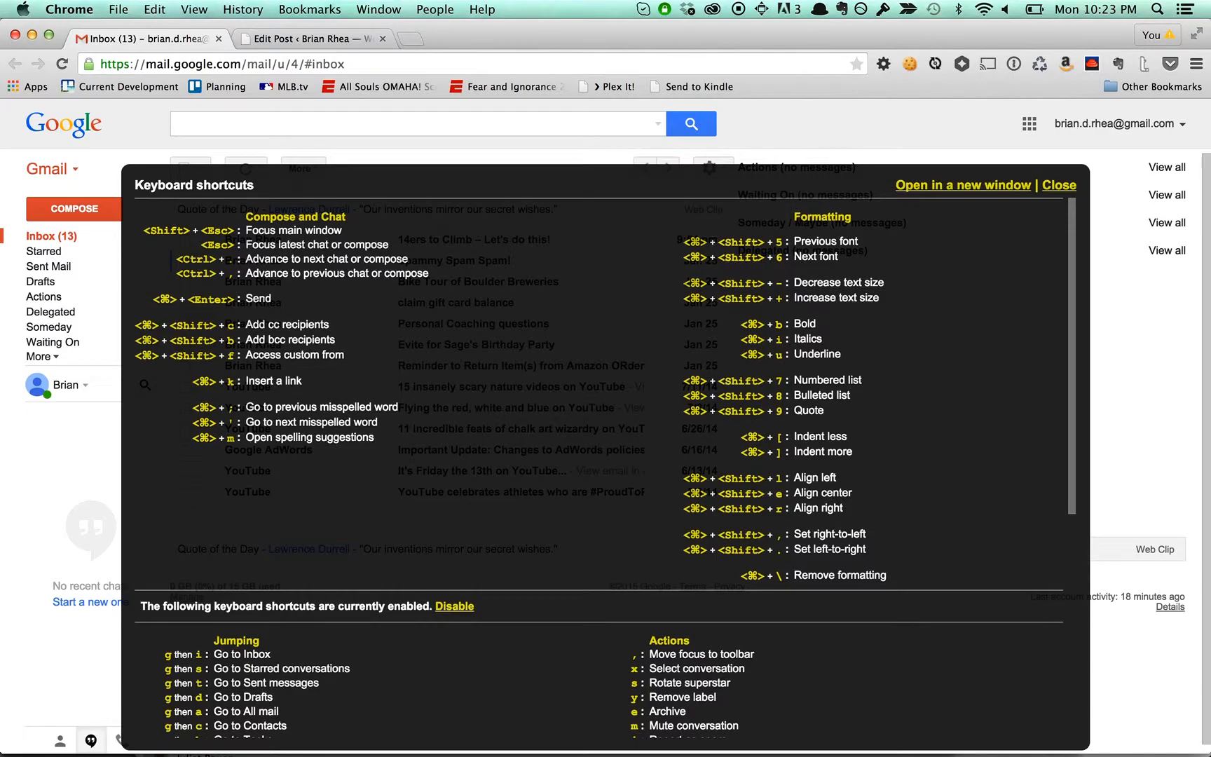
scroll(481, 485, down, 5)
scroll(481, 485, down, 5)
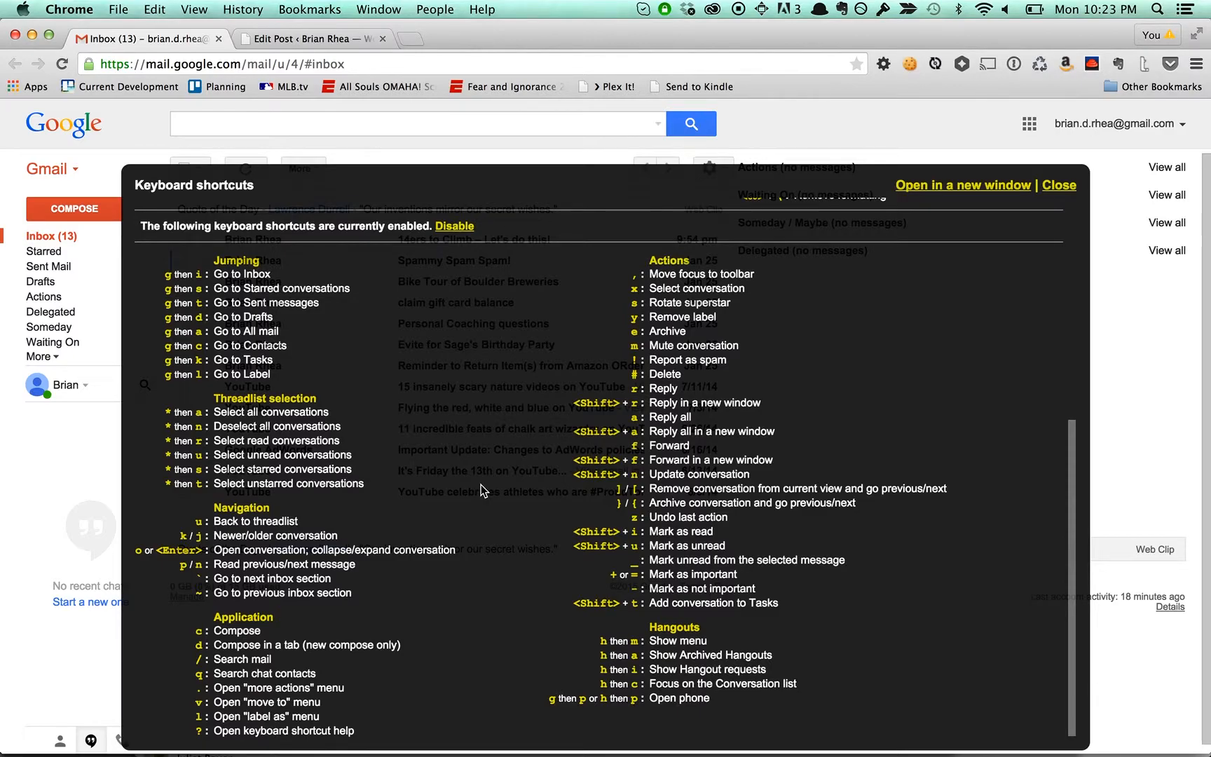
scroll(480, 484, up, 10)
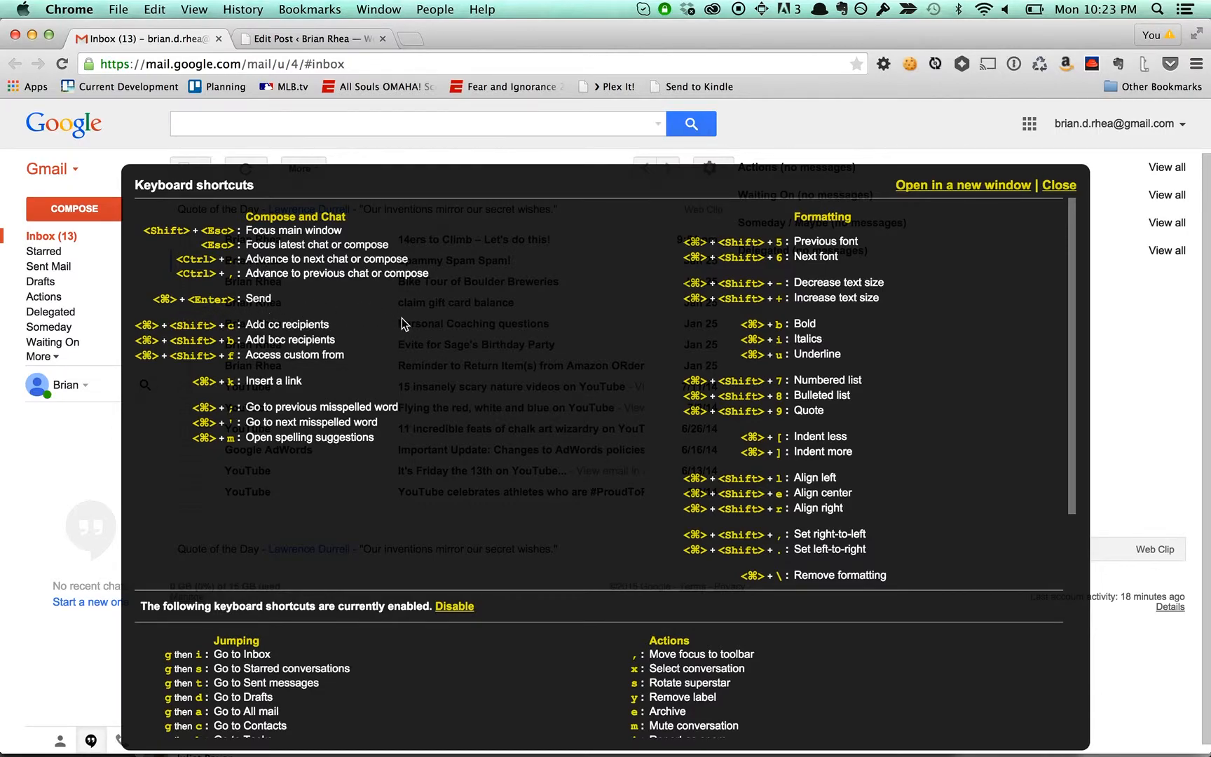
scroll(403, 323, down, 10)
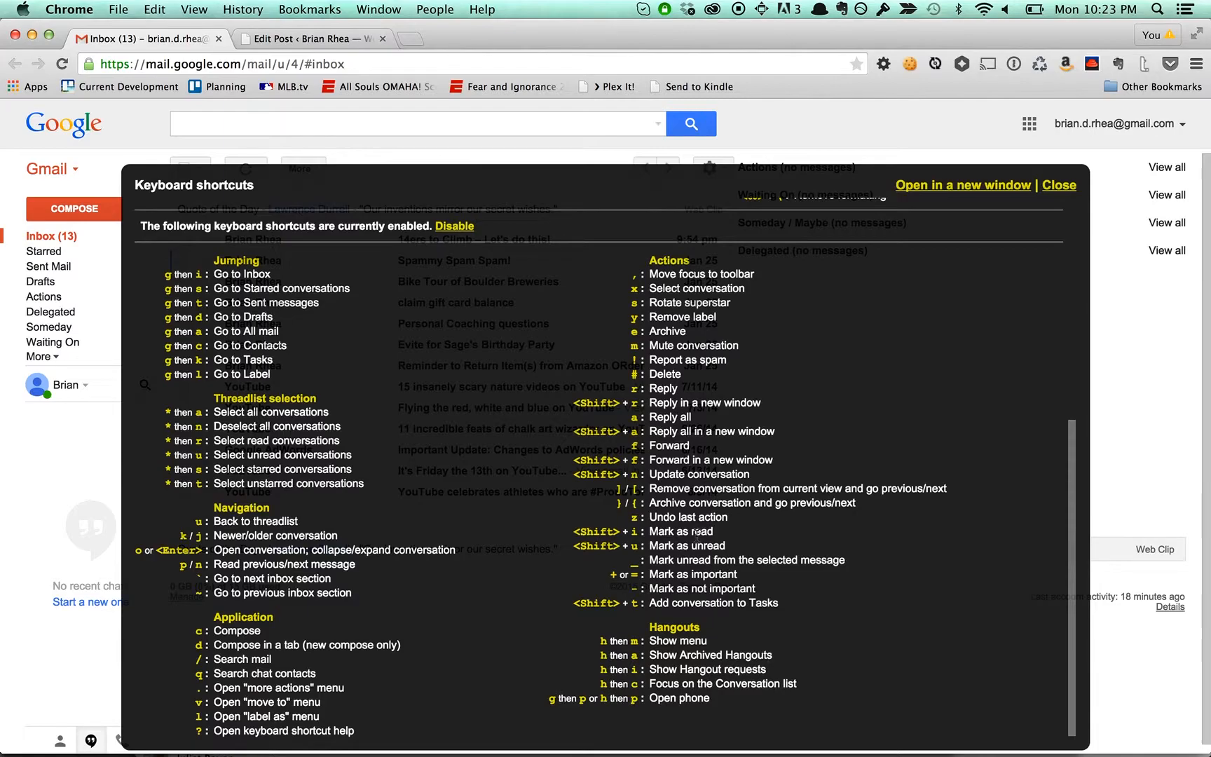
click(1059, 186)
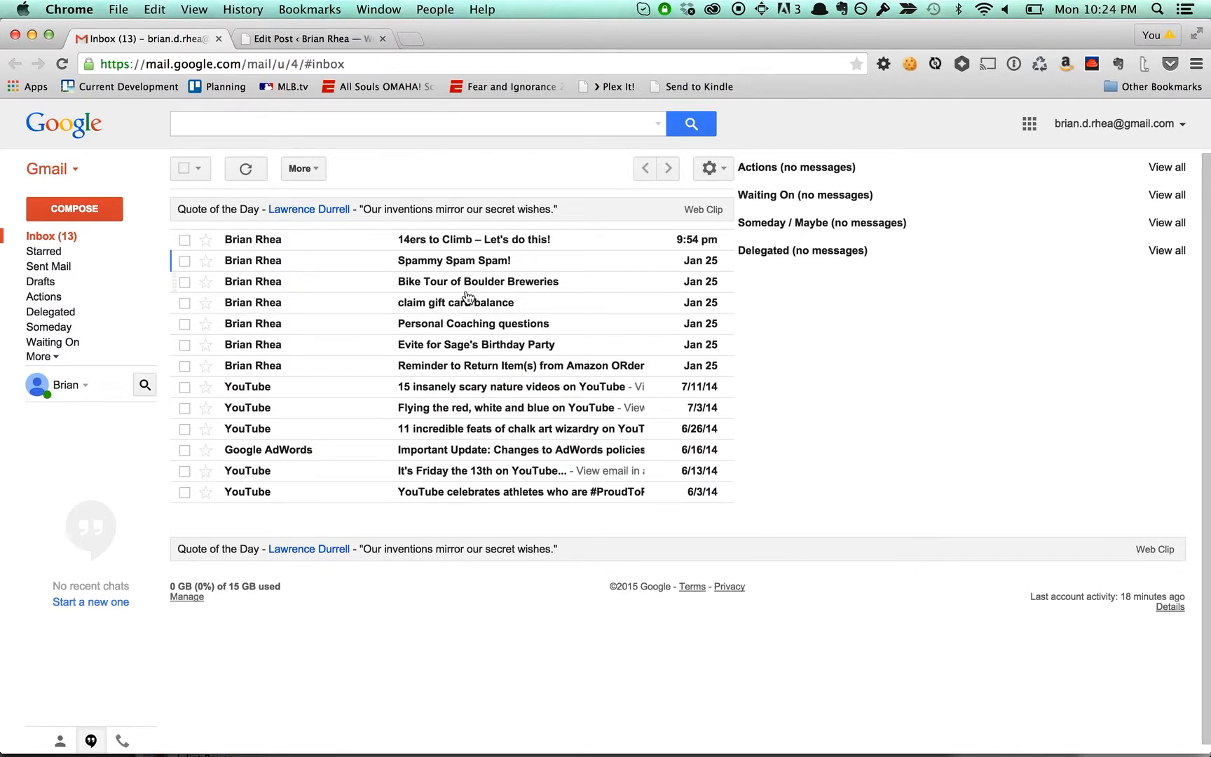
Select "Spammy Spam Spam!" and every YouTube and Google AdWords conversation in the inbox, and archive them together
key(k)
key(j)
key(x)
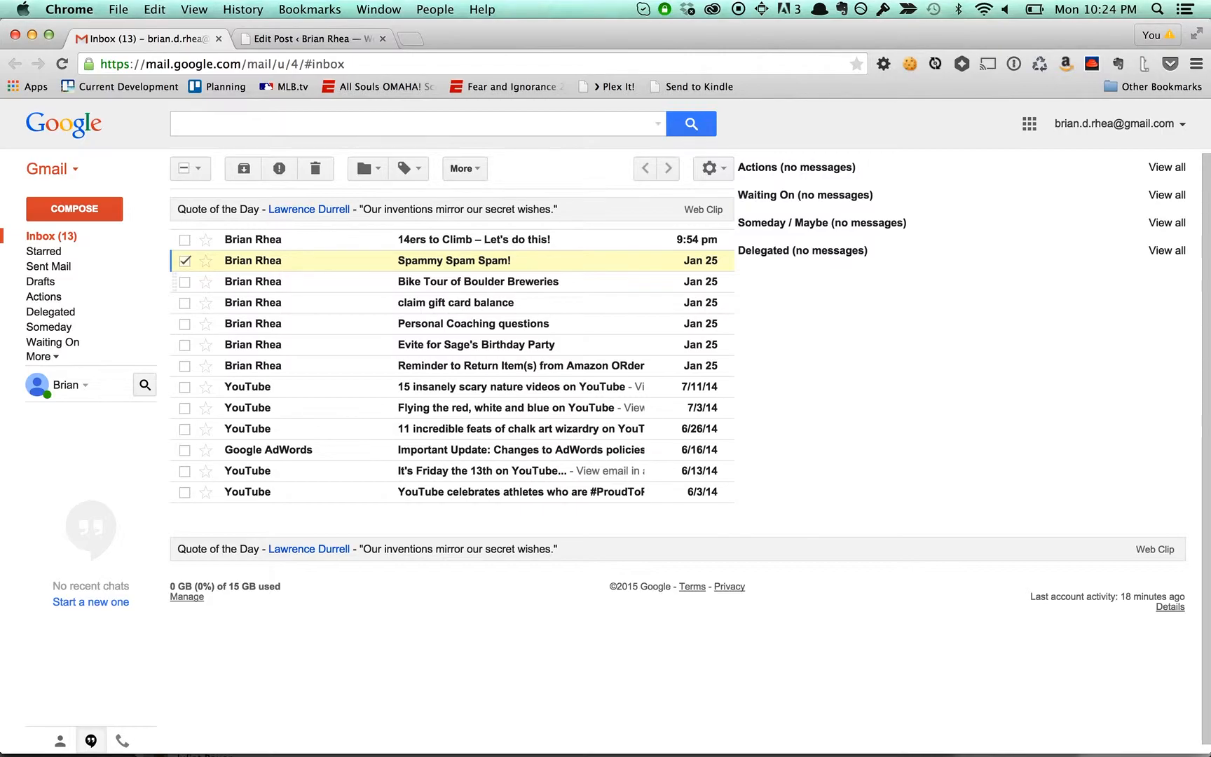
key(j)
key(j)
key(j)
key(j)
key(j)
key(j)
key(x)
key(j)
key(x)
key(x)
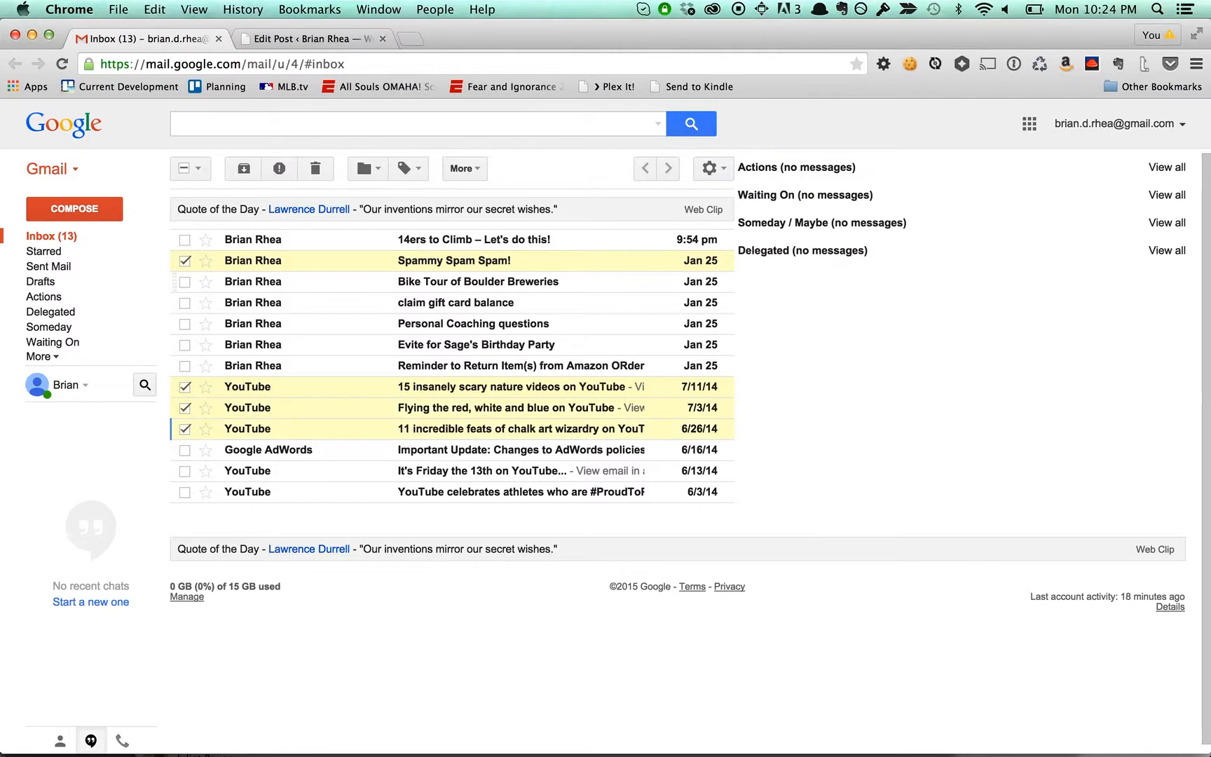
key(j)
key(x)
key(j)
key(x)
key(j)
key(x)
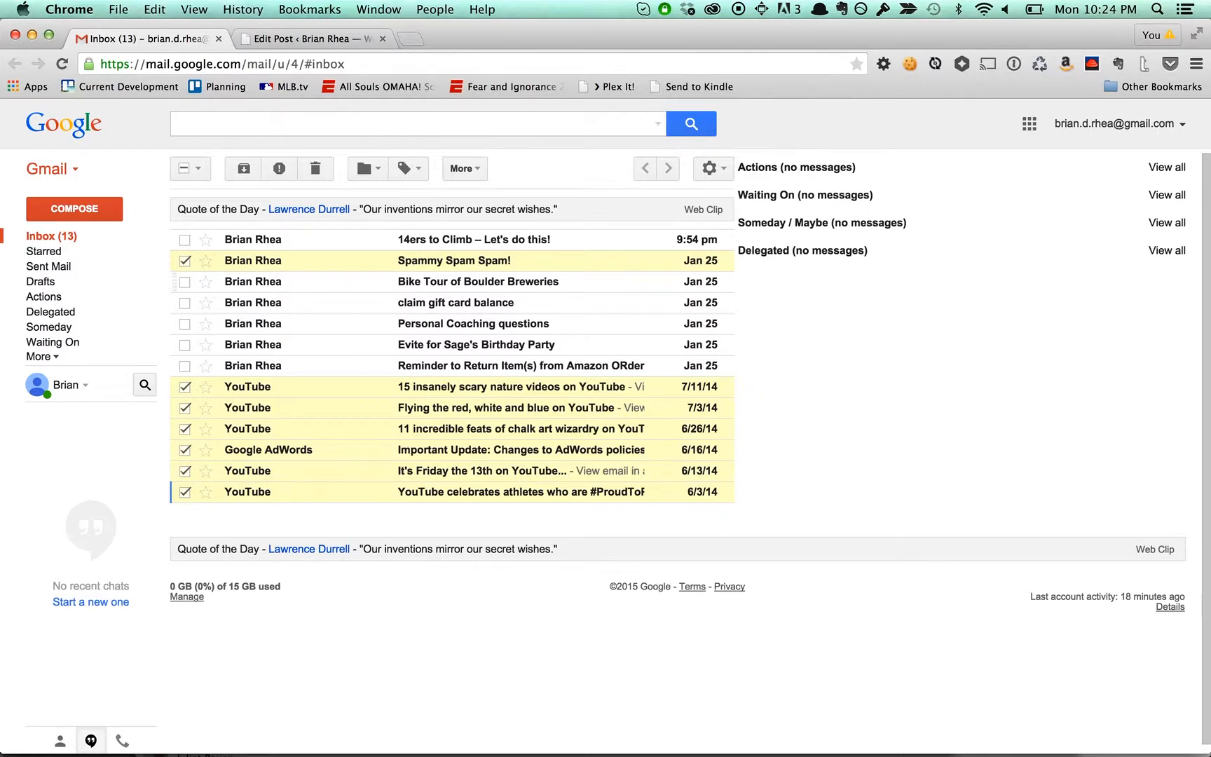
key(e)
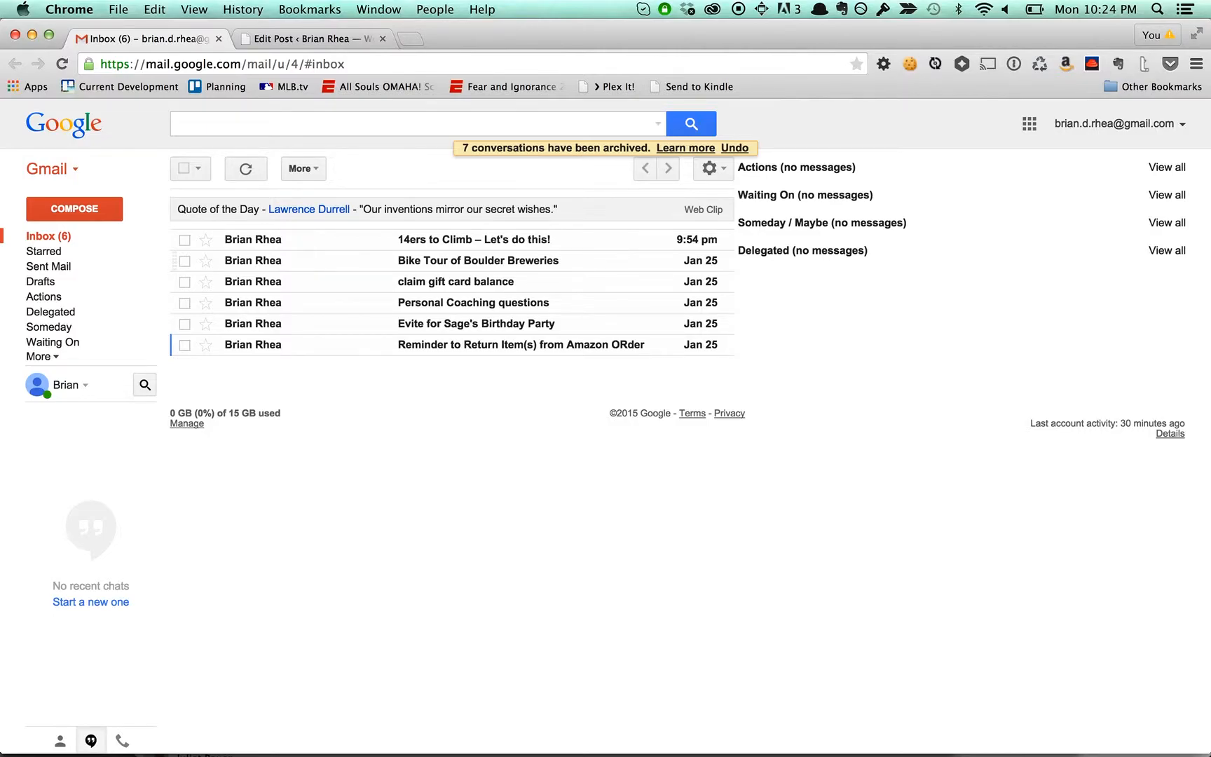
Check the Archive shortcut in the WordPress draft post's list and return to the Gmail inbox
key(ctrl+Tab)
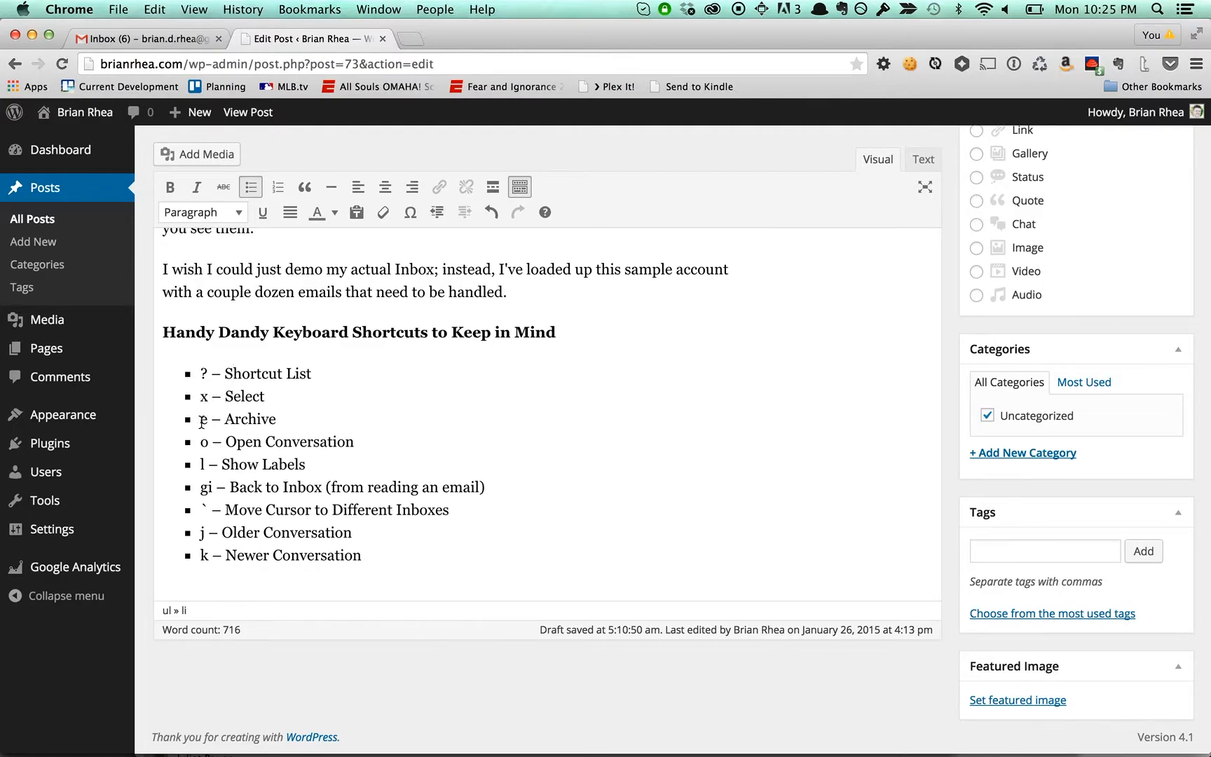
key(ctrl+shift+Tab)
Open the "14ers to Climb – Let's do this!" conversation and label it Someday
key(k)
key(k)
key(k)
key(k)
key(k)
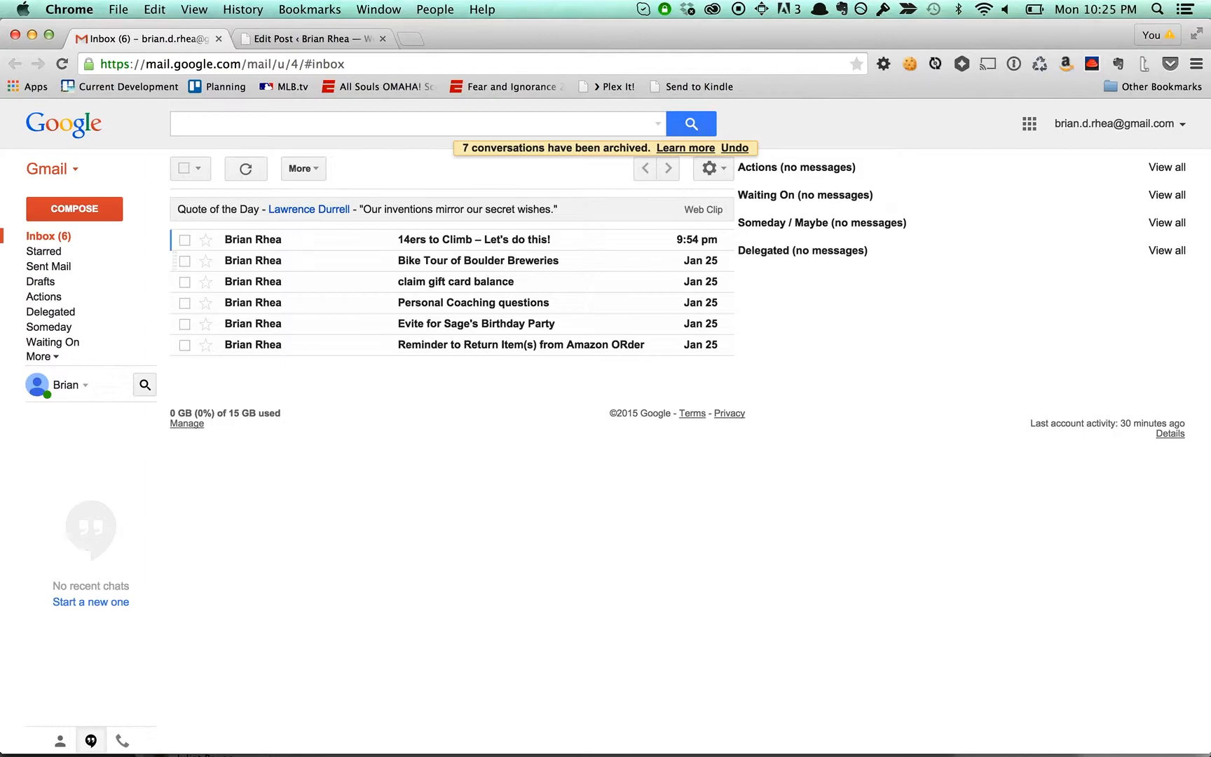
key(o)
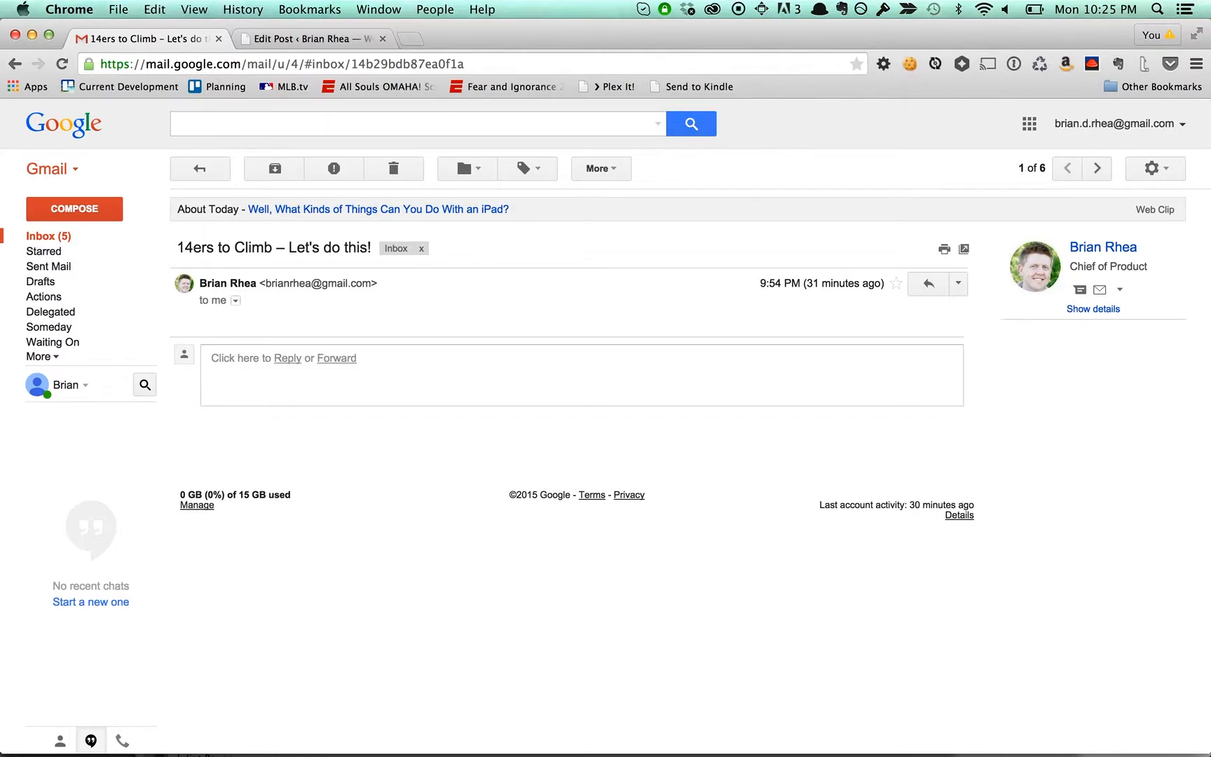
text(lsom)
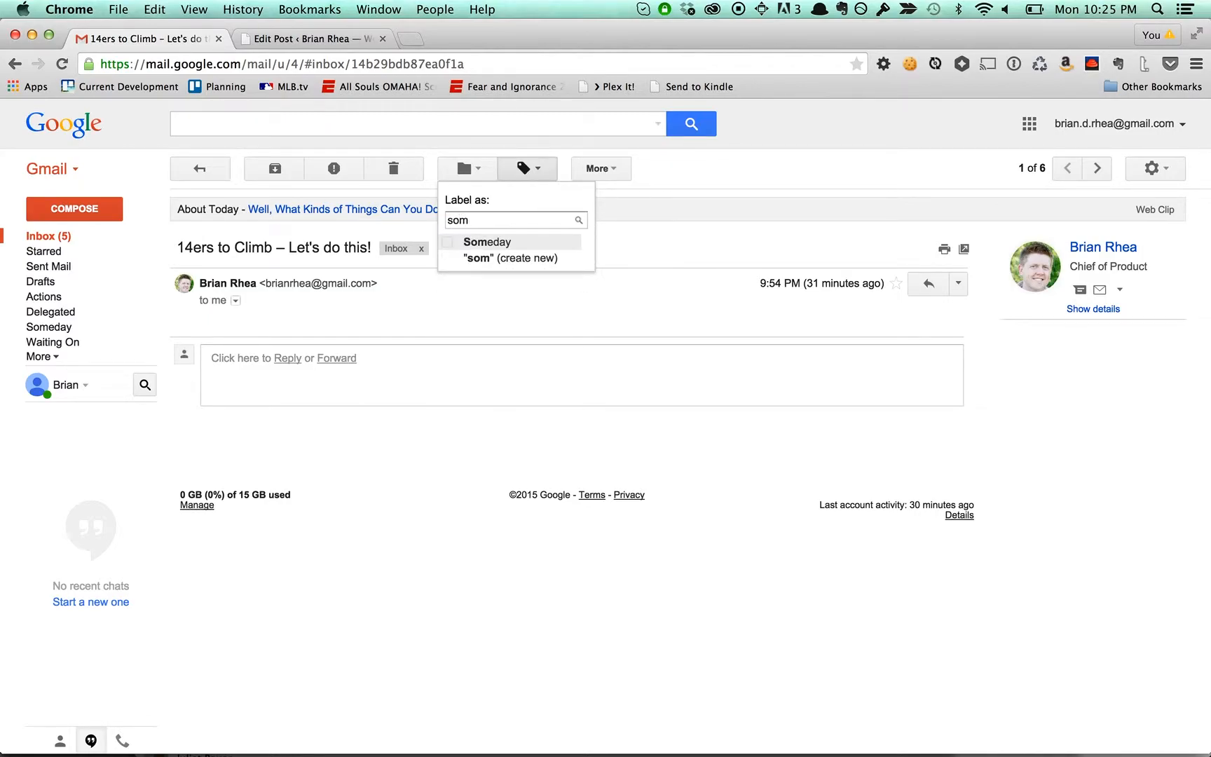
key(Return)
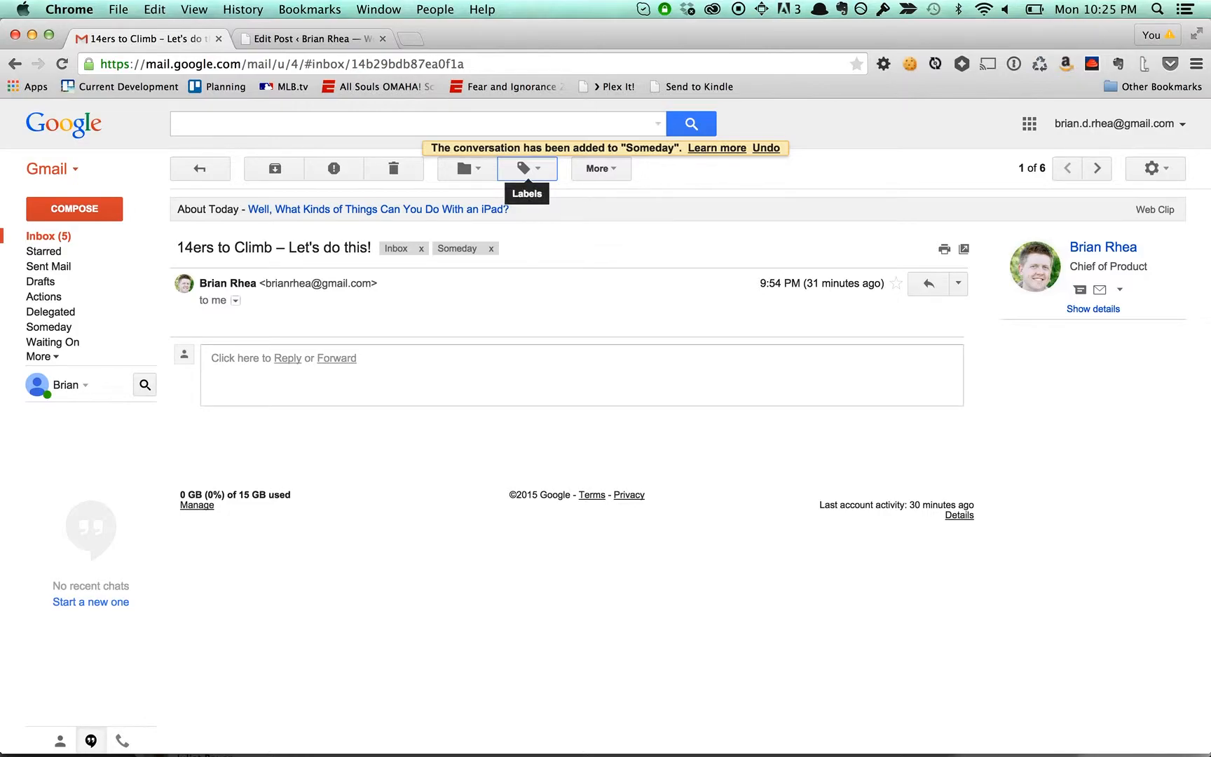
key(l)
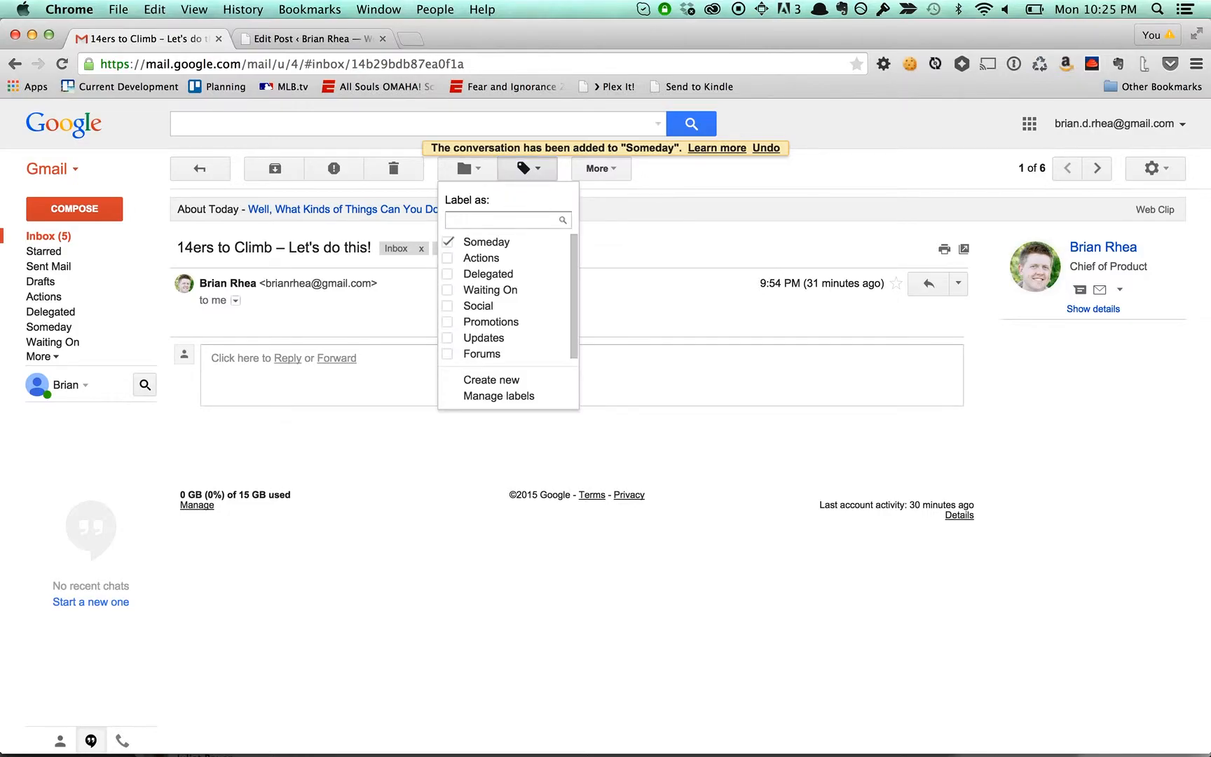
text(som)
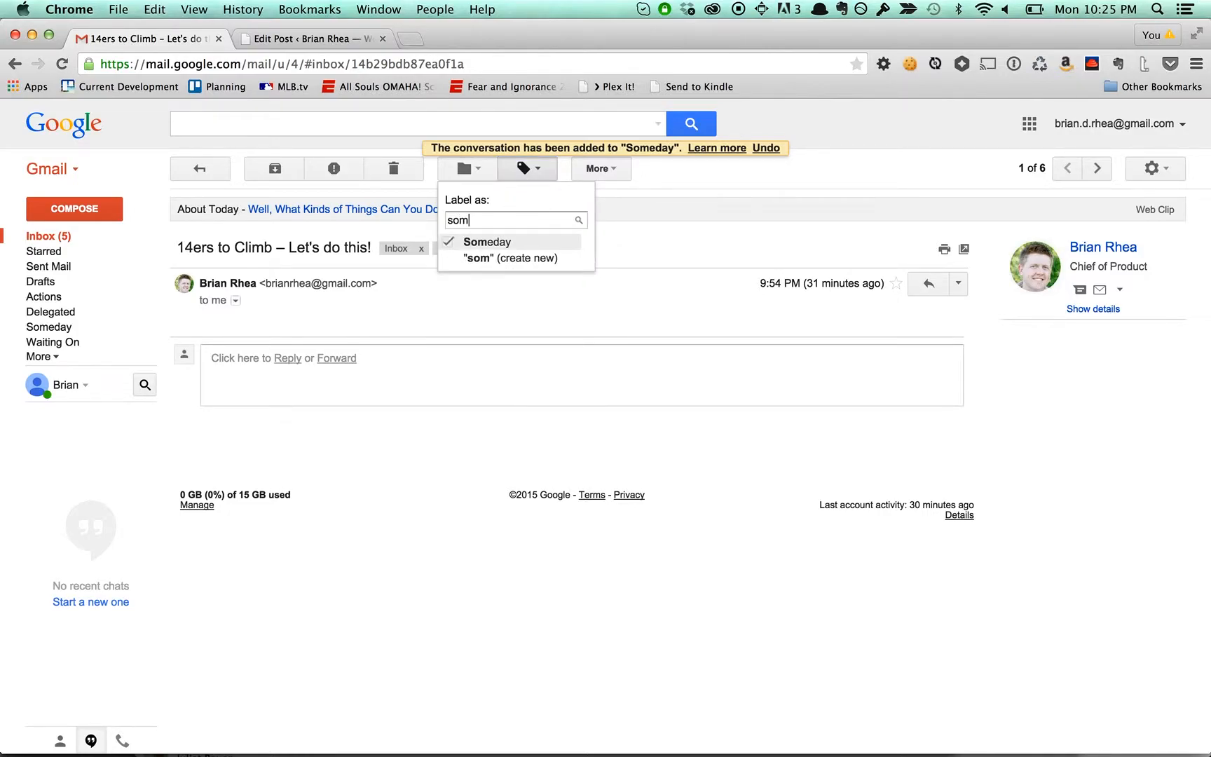
key(Return)
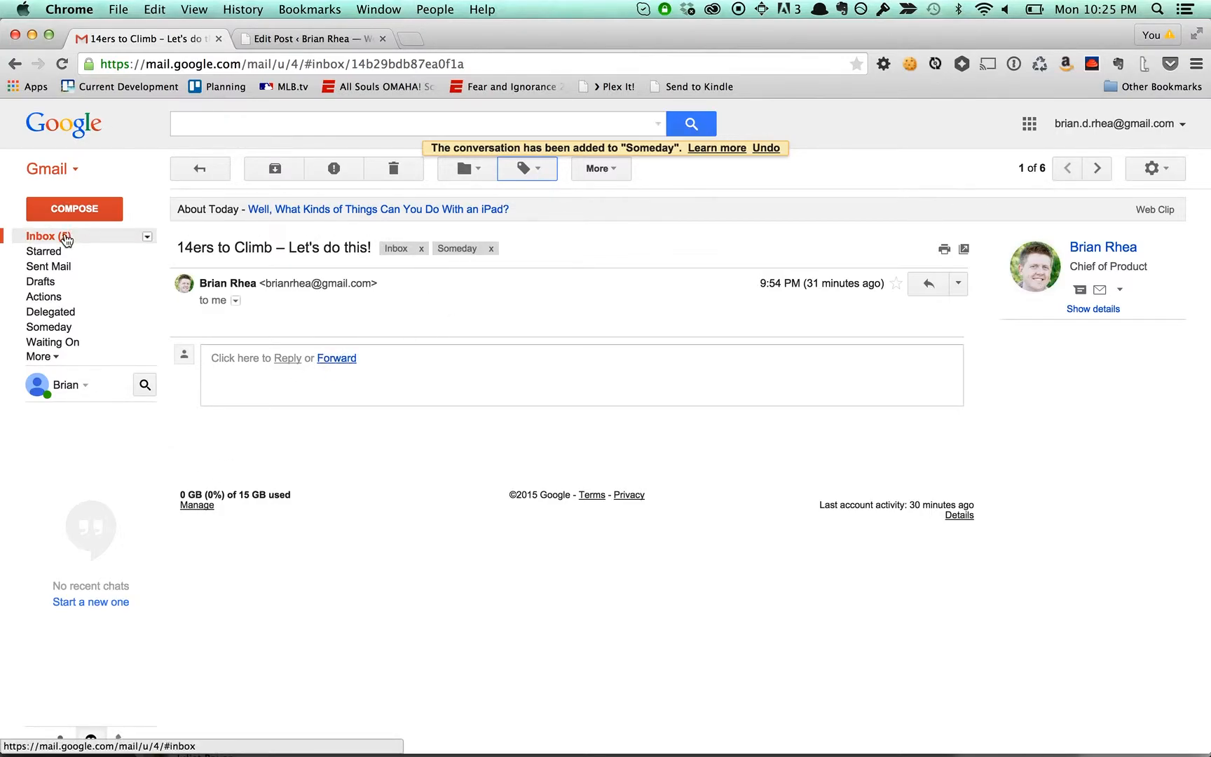
Check the labelled "14ers to Climb – Let's do this!" conversation in the inbox, reopen it, and remove its Inbox label
click(67, 237)
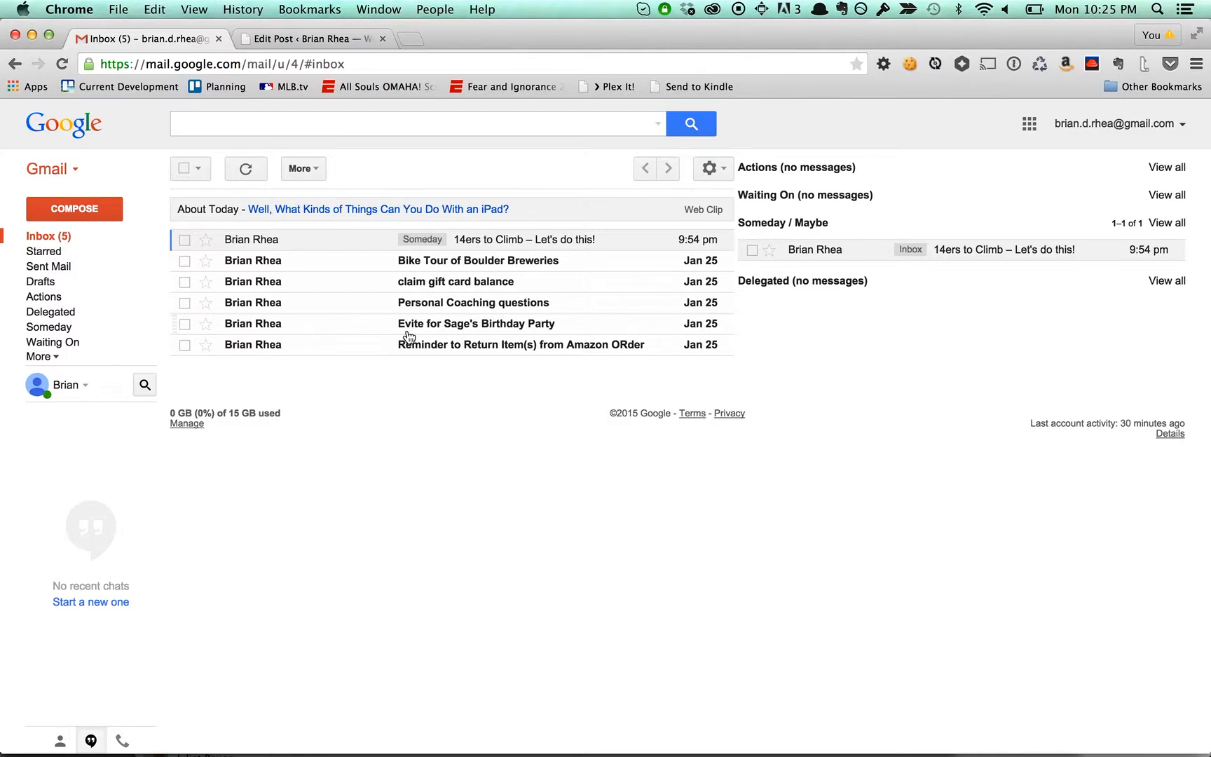
click(494, 245)
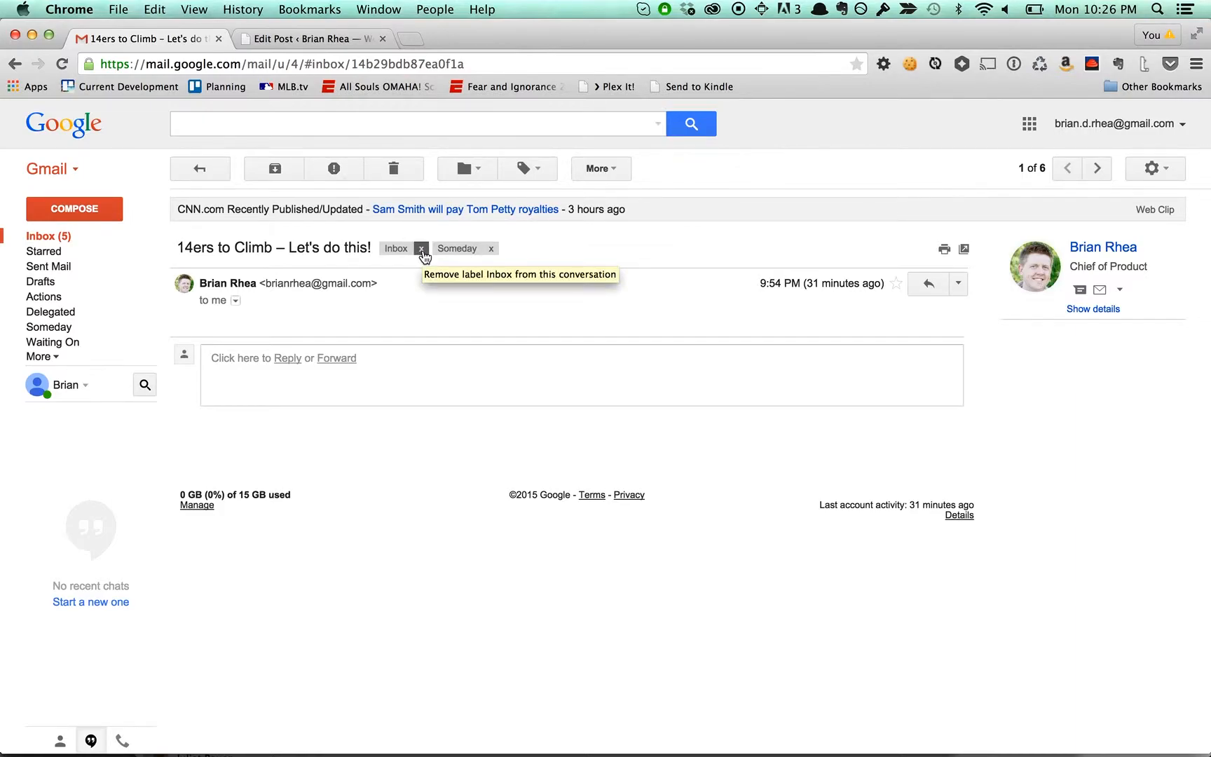
click(421, 249)
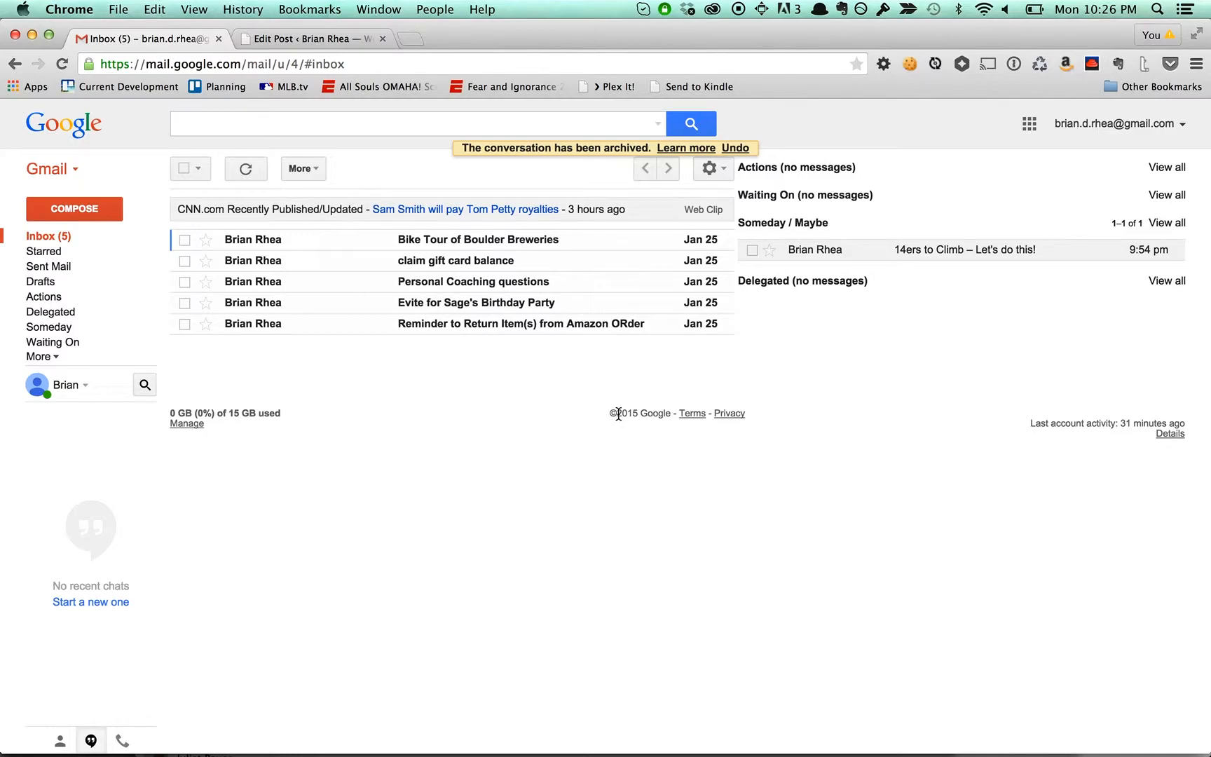
Label the "claim gift card balance" conversation as Delegated and archive it
key(j)
key(x)
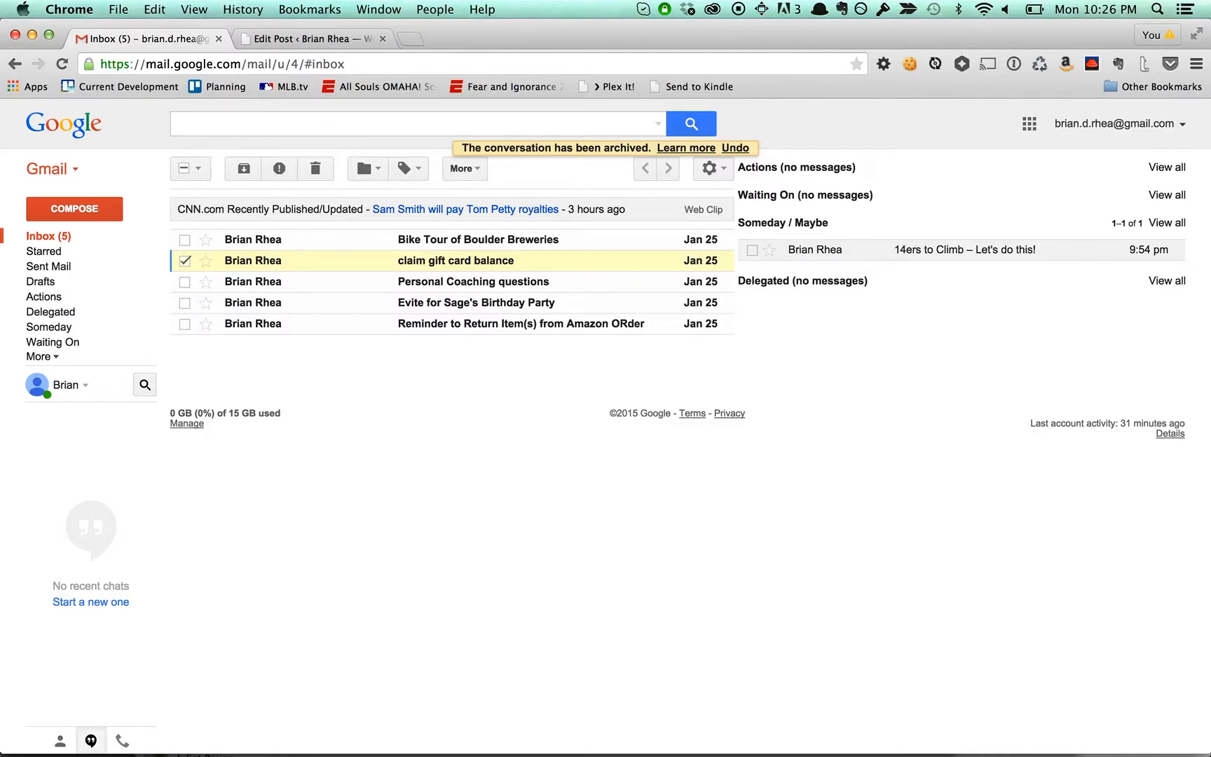
key(l)
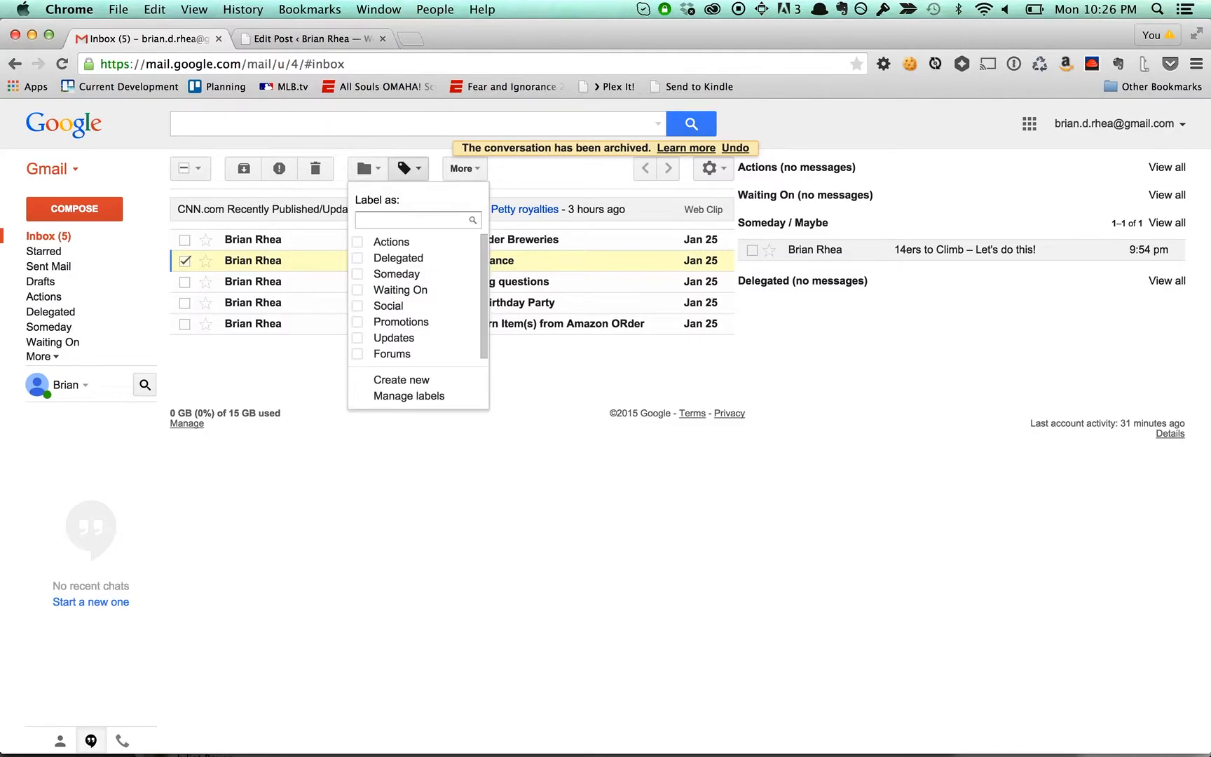
text(del)
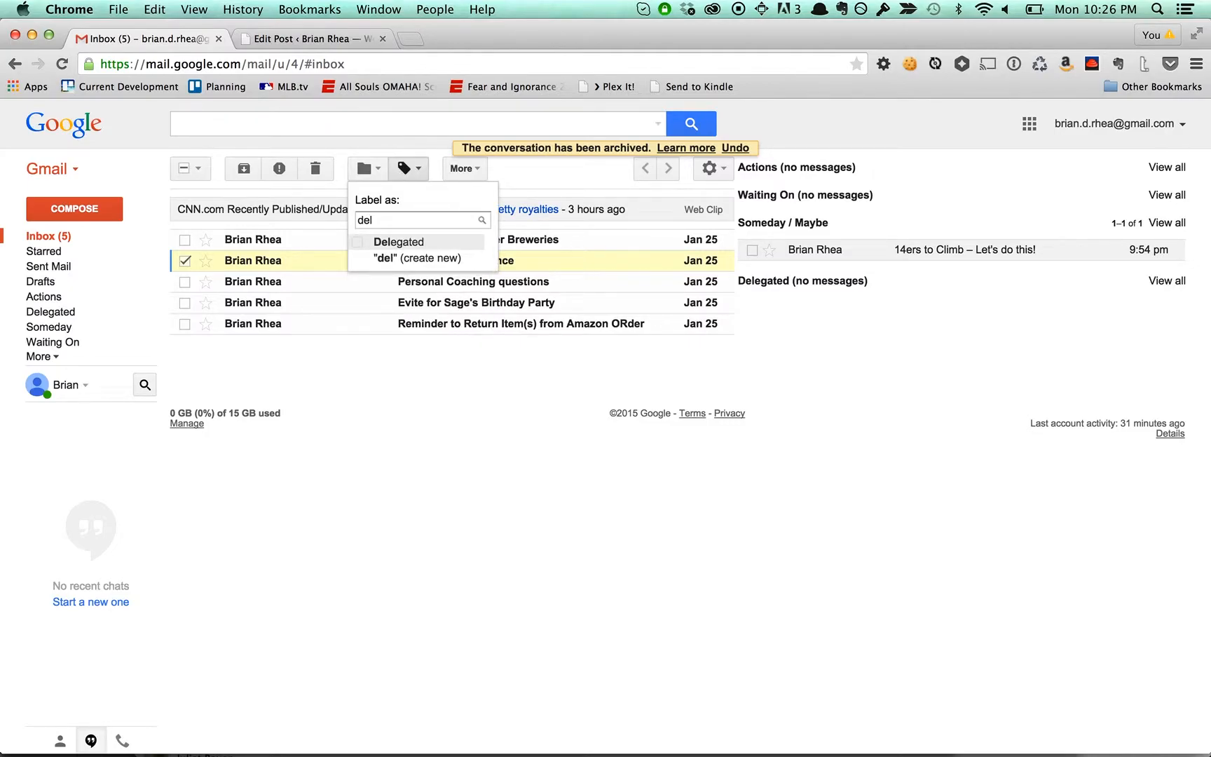
key(Return)
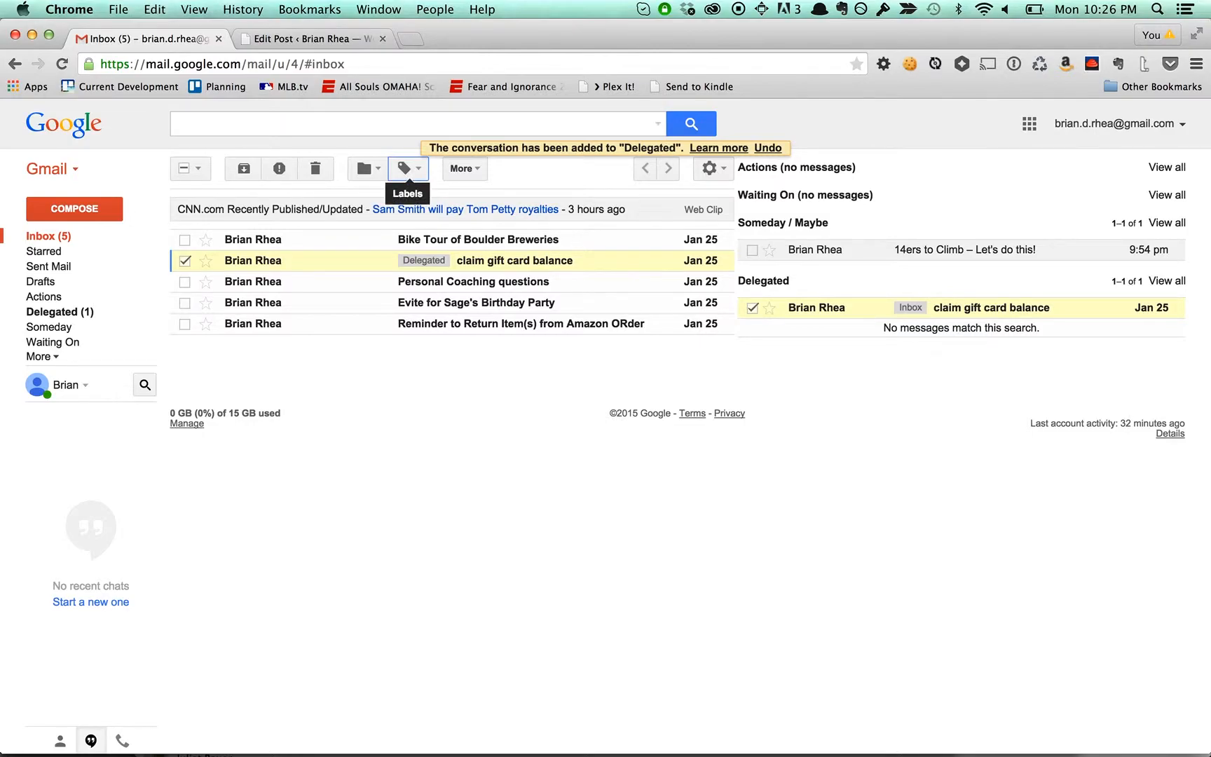
key(e)
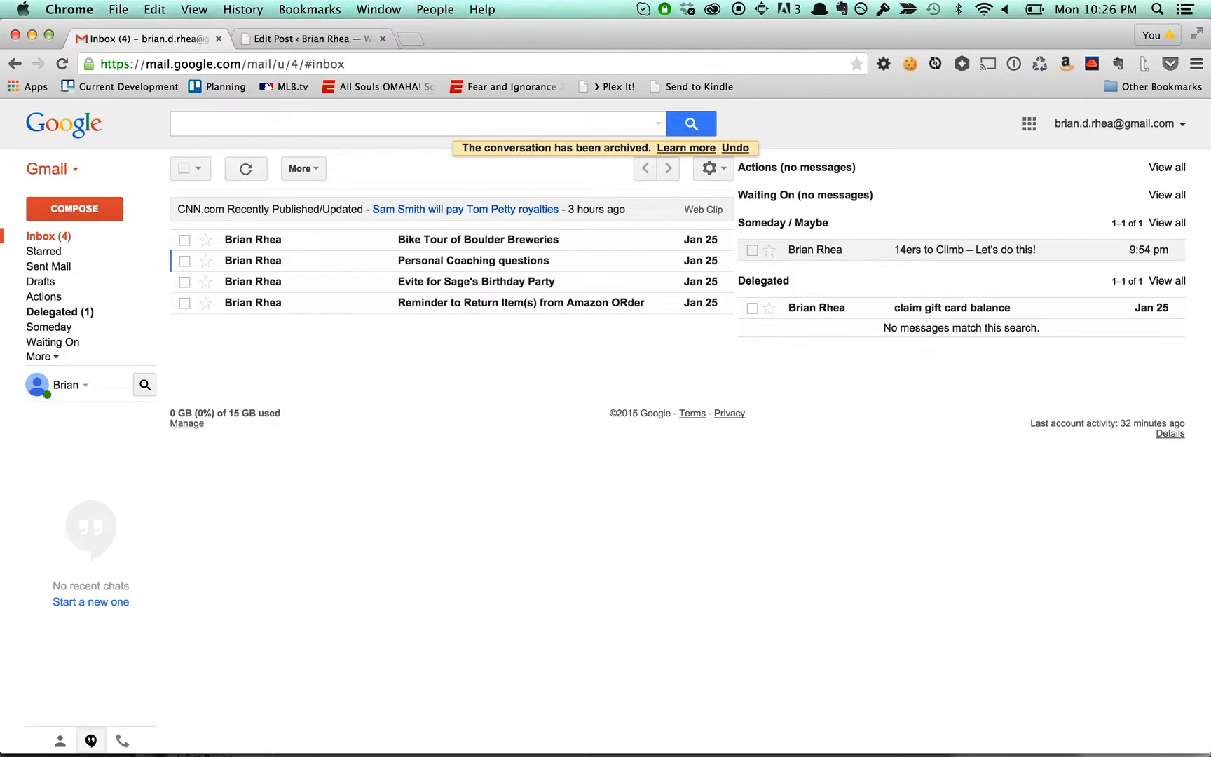
Label the "Personal Coaching questions", birthday party Evite, and Amazon return reminder conversations as Actions, and archive them together
key(k)
key(j)
key(x)
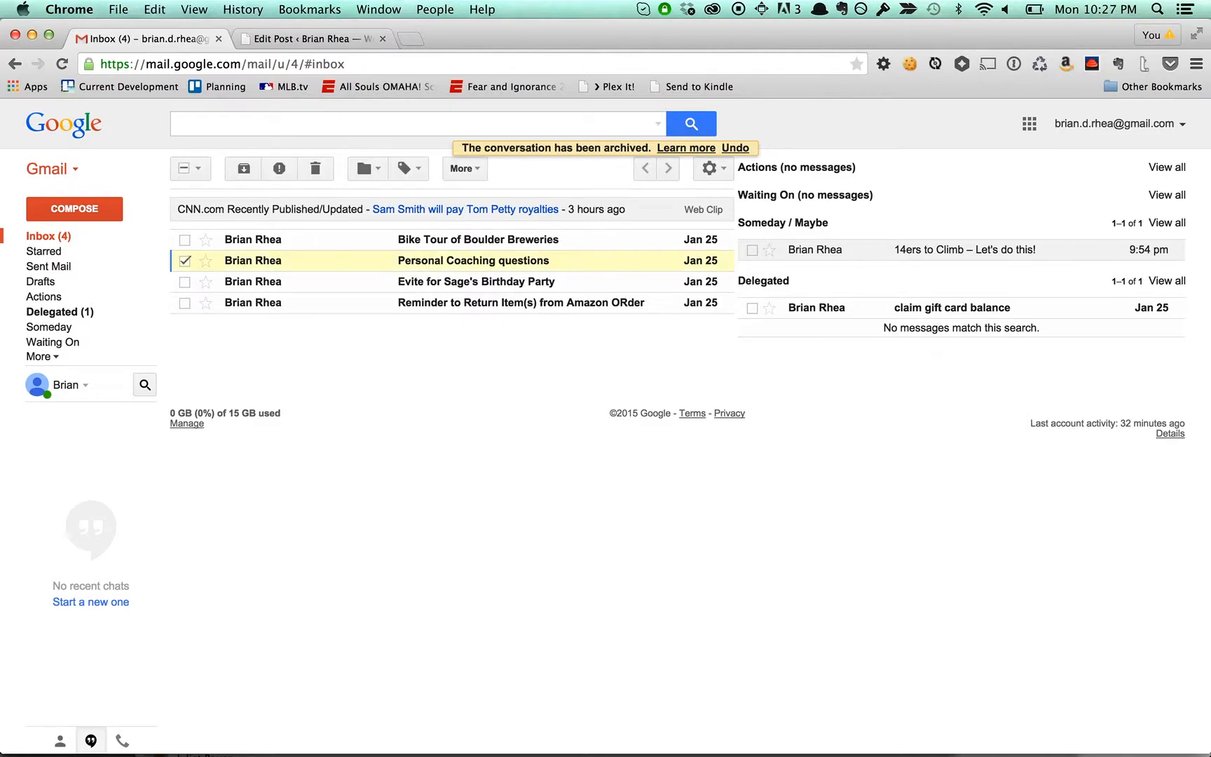
key(j)
key(x)
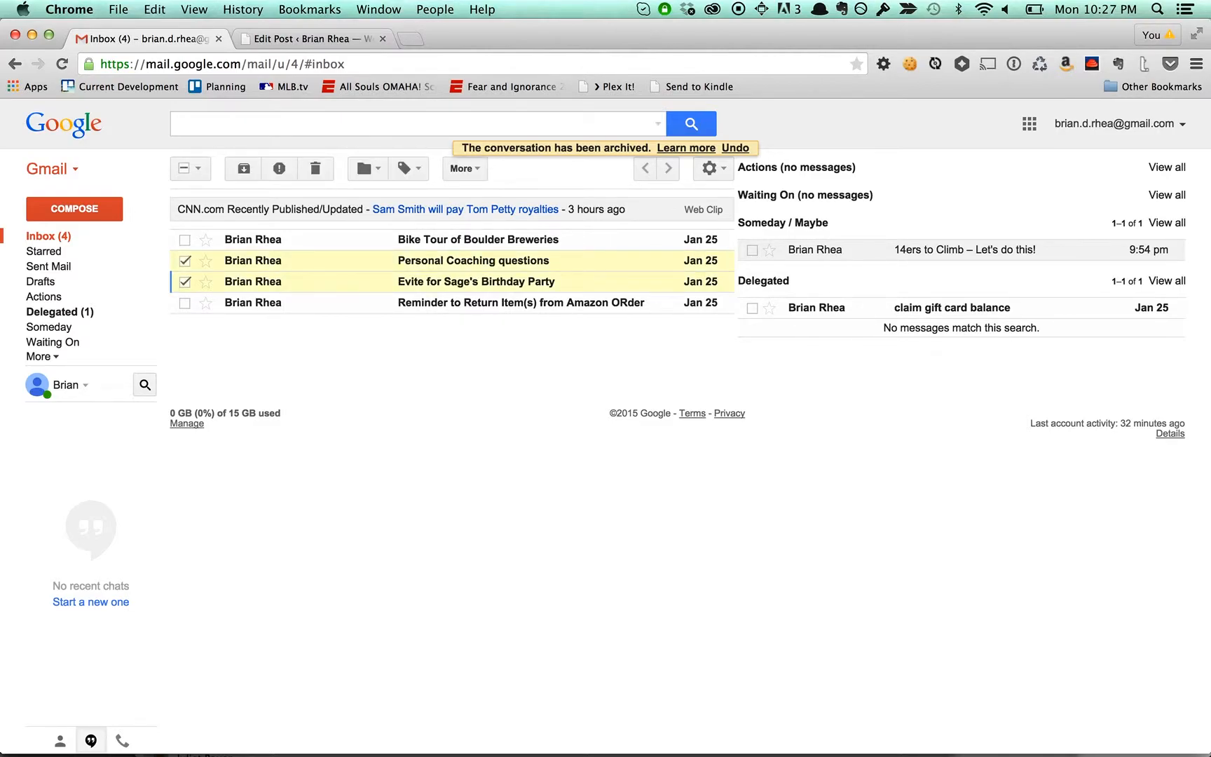
key(j)
key(x)
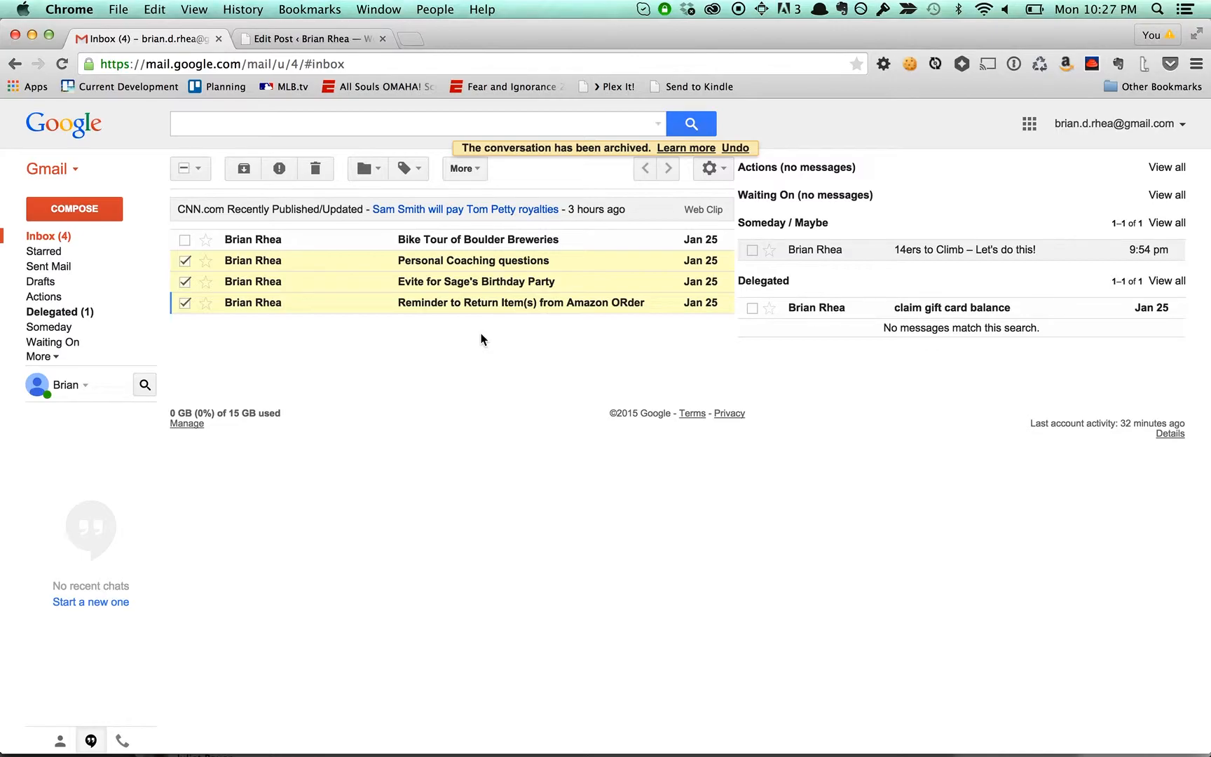
text(l)
text(ac)
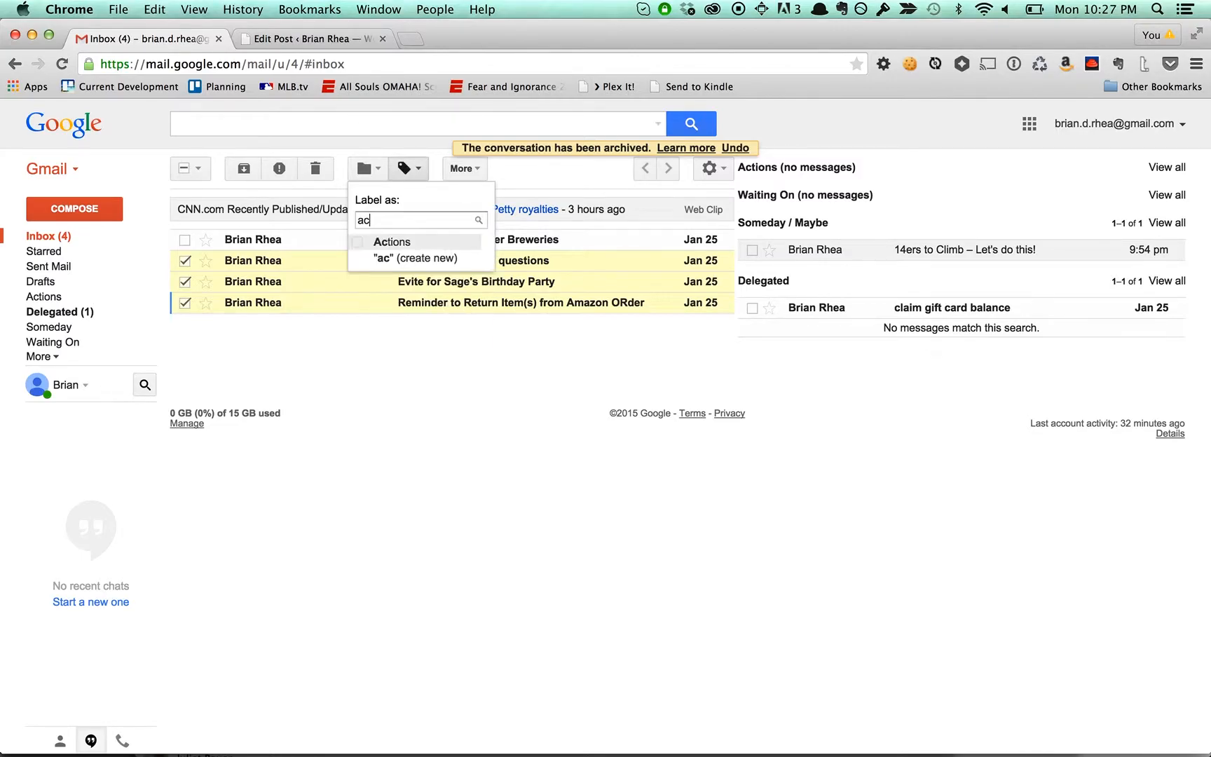
key(Return)
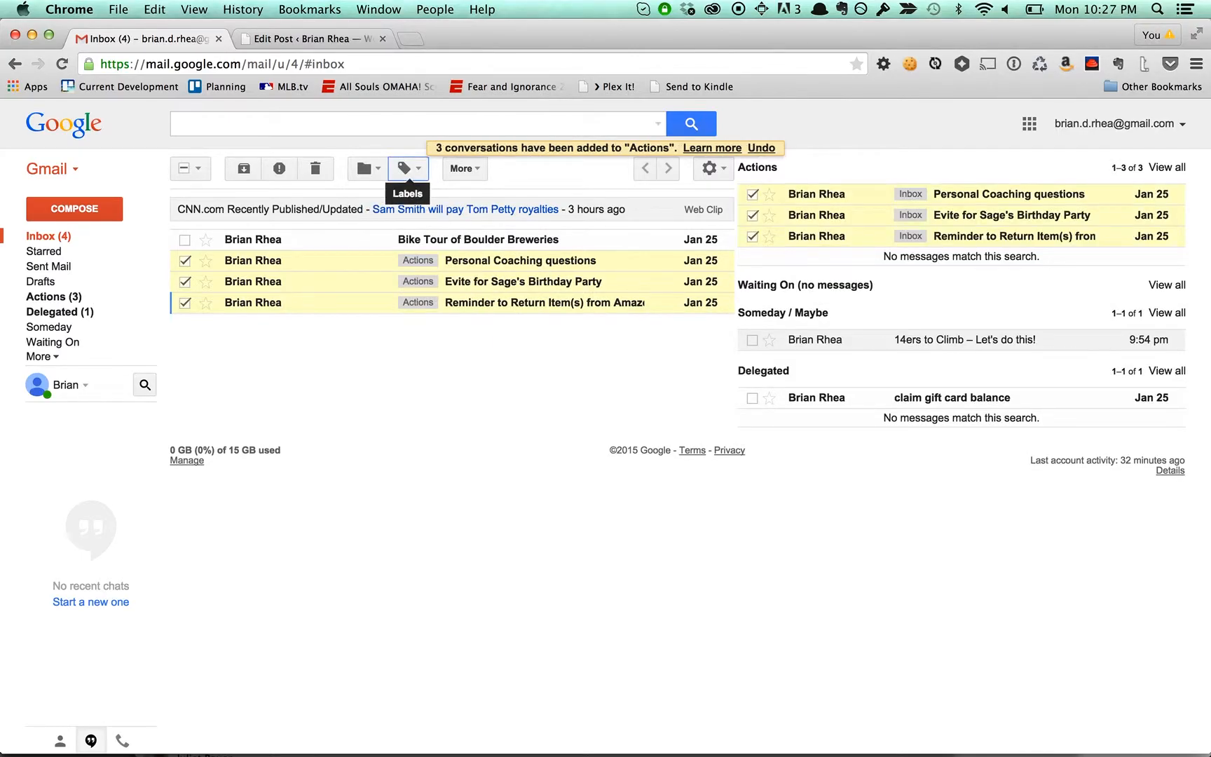
key(e)
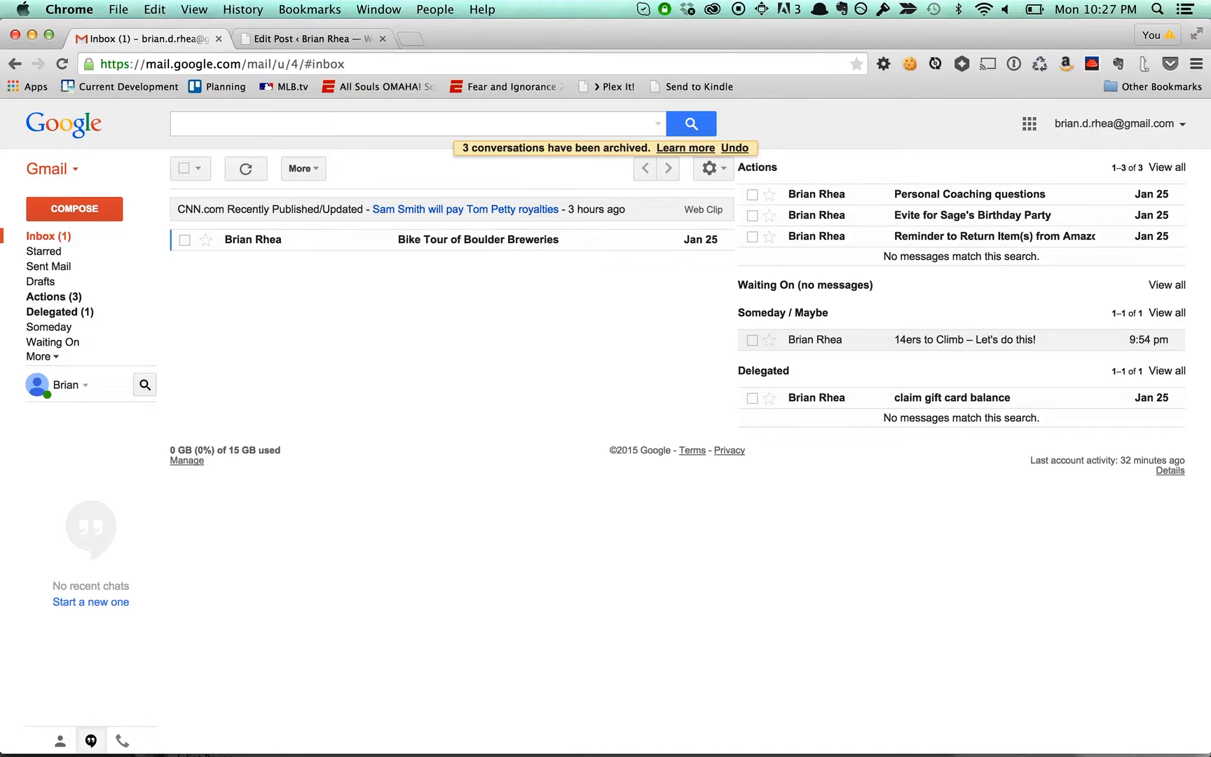
Label the "Bike Tour of Boulder Breweries" conversation as Actions and archive it
text(xlact)
key(Return)
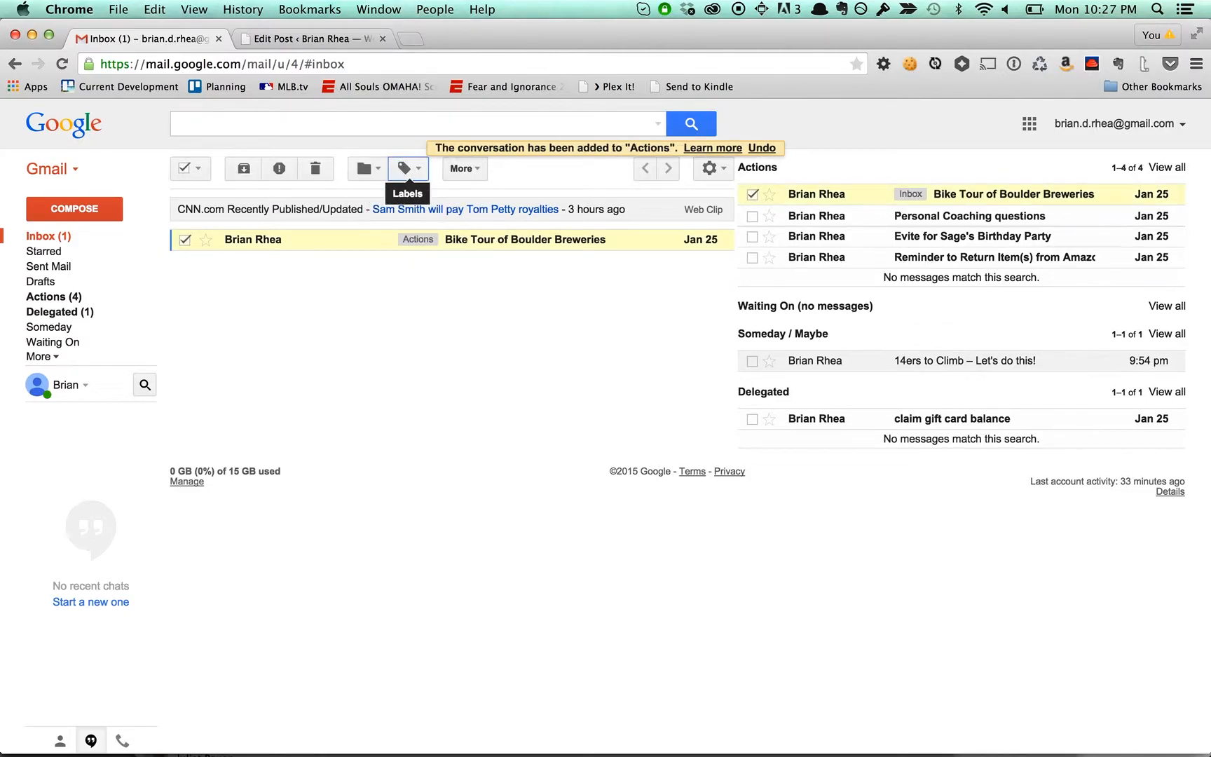
key(e)
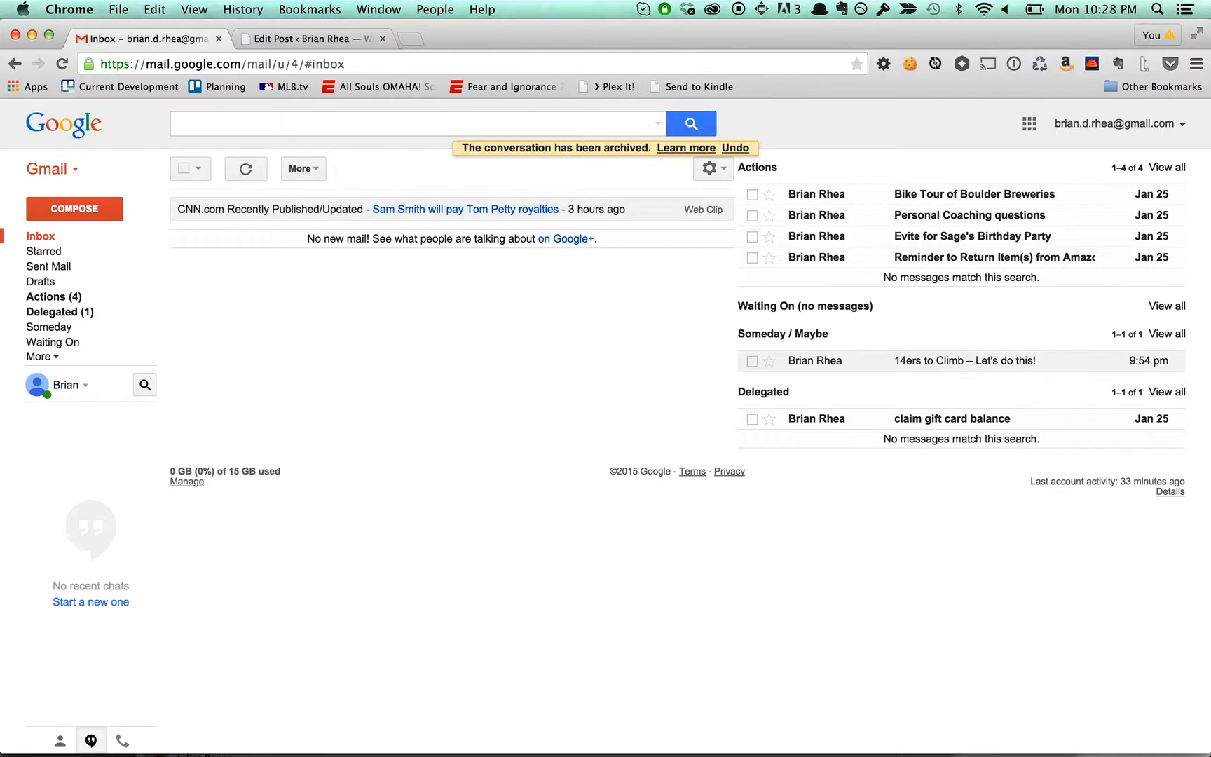
Switch to the WordPress post draft, highlight the "Move Cursor to Different Inboxes" shortcut line, and return to Gmail
key(ctrl+Tab)
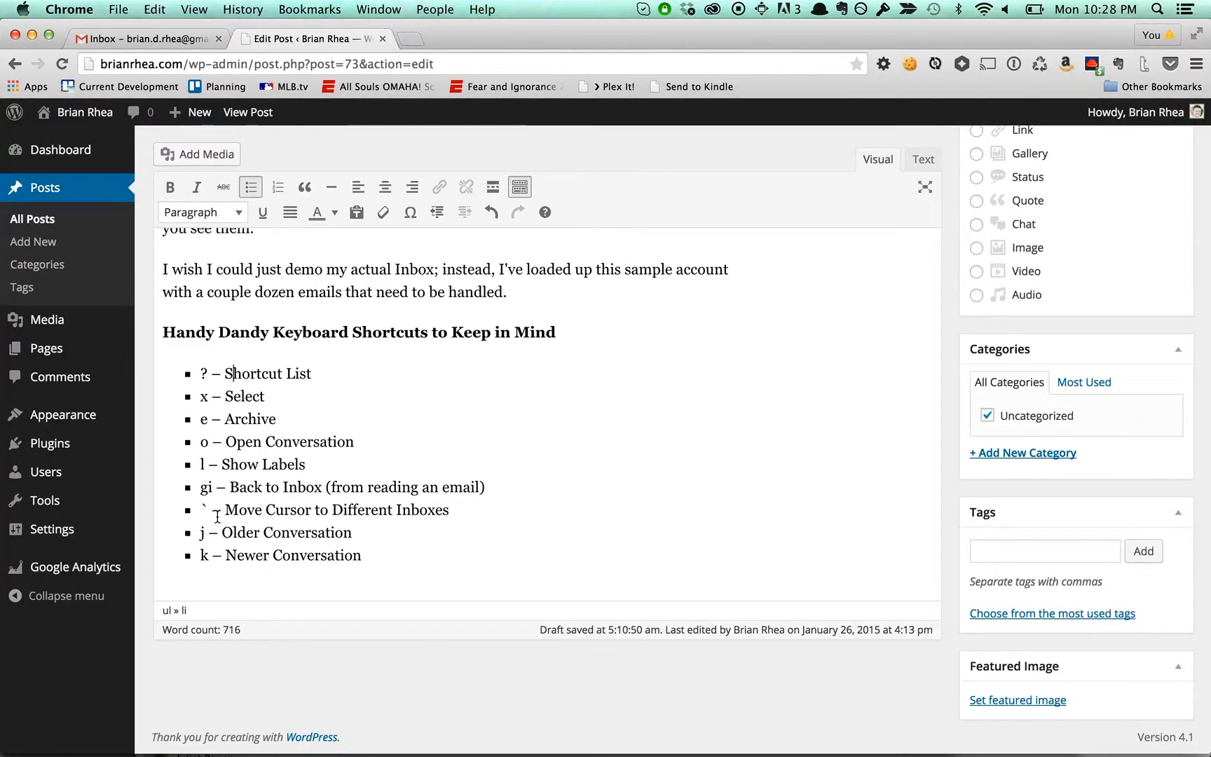
drag(202, 508, 448, 510)
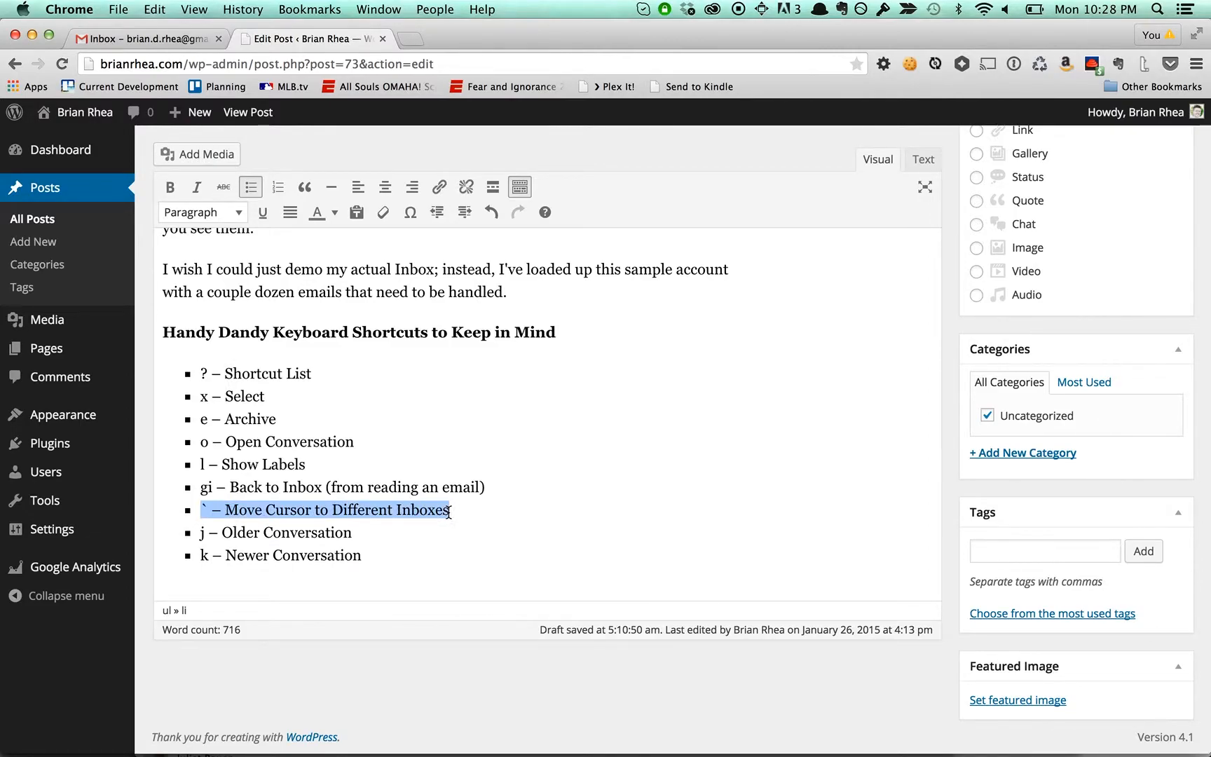
click(163, 40)
Move the cursor into the Actions section and step back and forth through its conversations
key(grave)
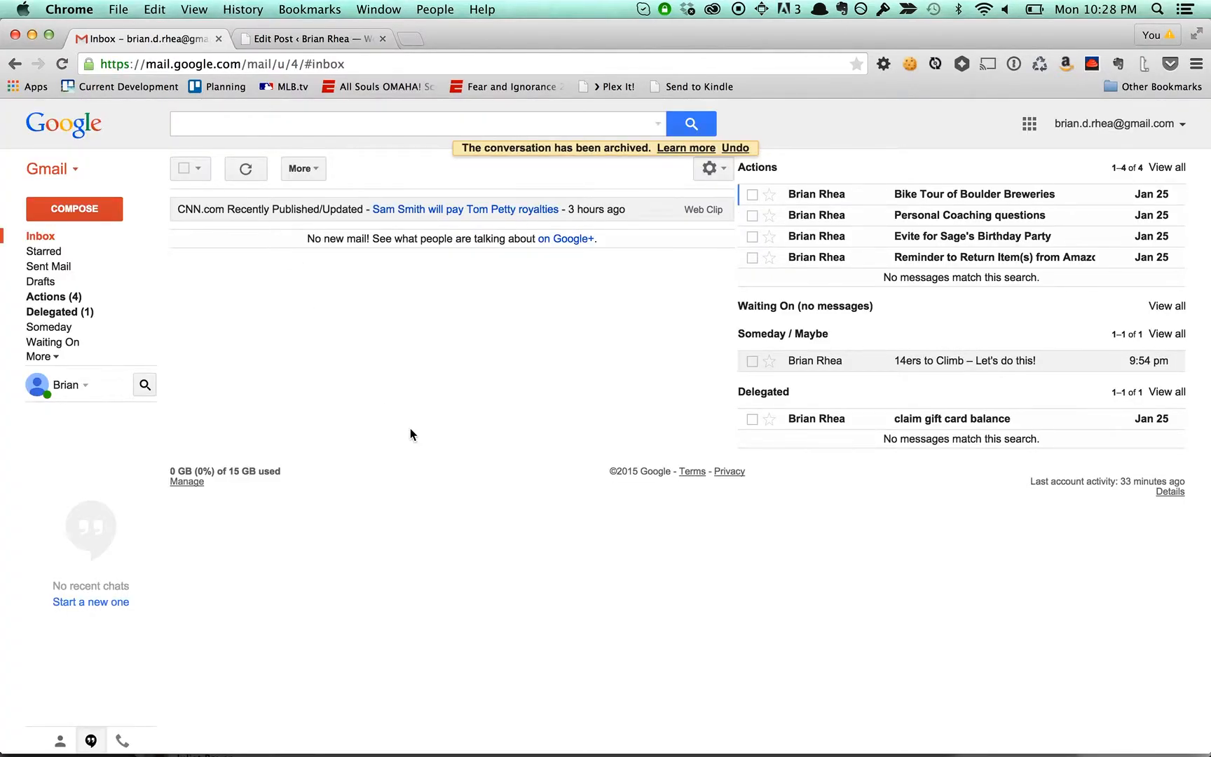
key(j)
key(j)
key(j)
key(k)
key(k)
key(k)
key(j)
key(j)
key(j)
key(k)
key(k)
key(j)
key(j)
key(k)
key(k)
key(k)
key(j)
key(j)
Cycle the cursor through the different inbox sections and back to Actions
key(grave)
key(grave)
key(grave)
key(grave)
key(grave)
key(grave)
key(grave)
key(grave)
Open "Personal Coaching questions" from Actions, replace its Actions label with Waiting On, and return to the inbox
key(j)
key(j)
key(k)
key(j)
key(k)
key(j)
key(k)
key(Return)
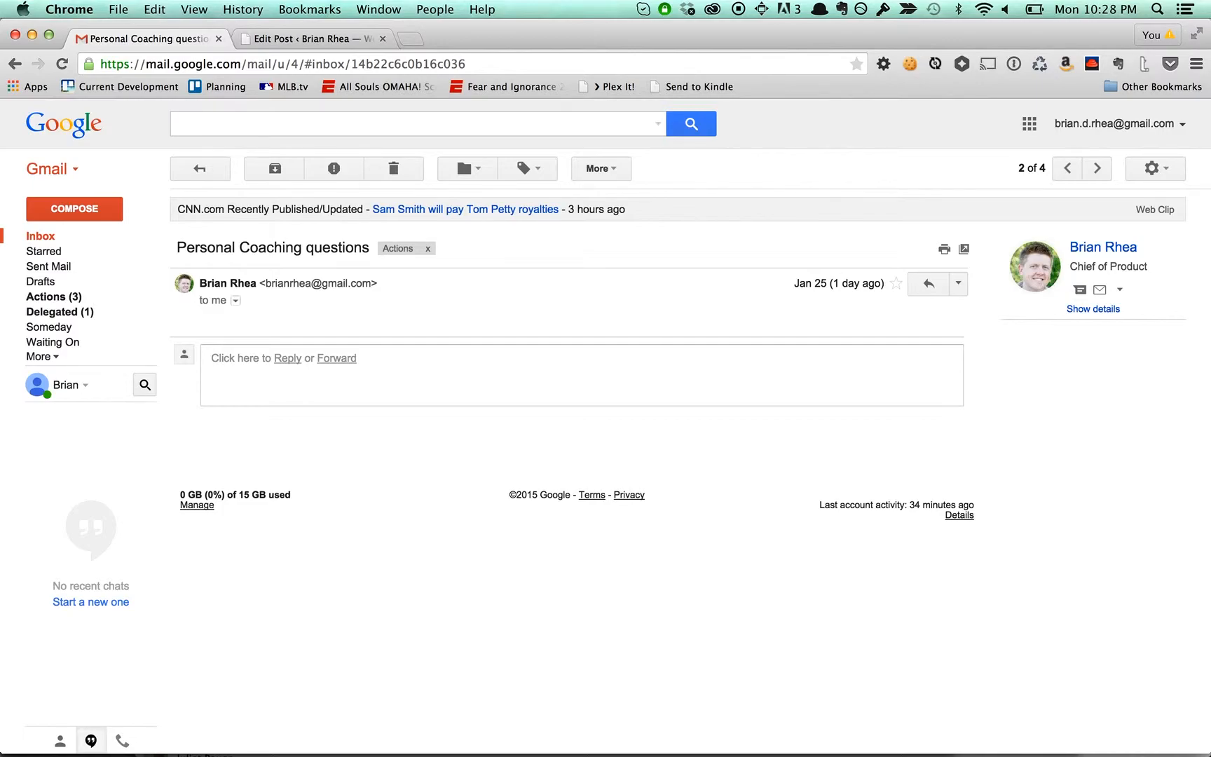
text(lwa)
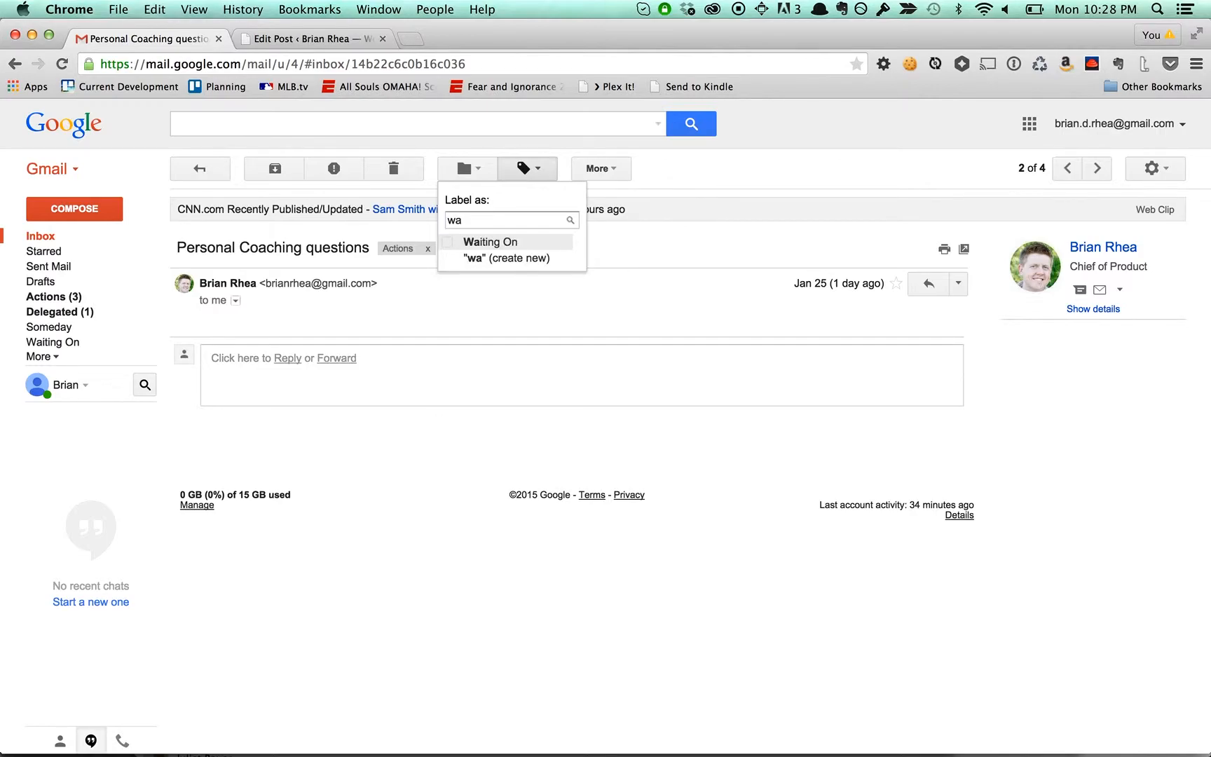
key(Return)
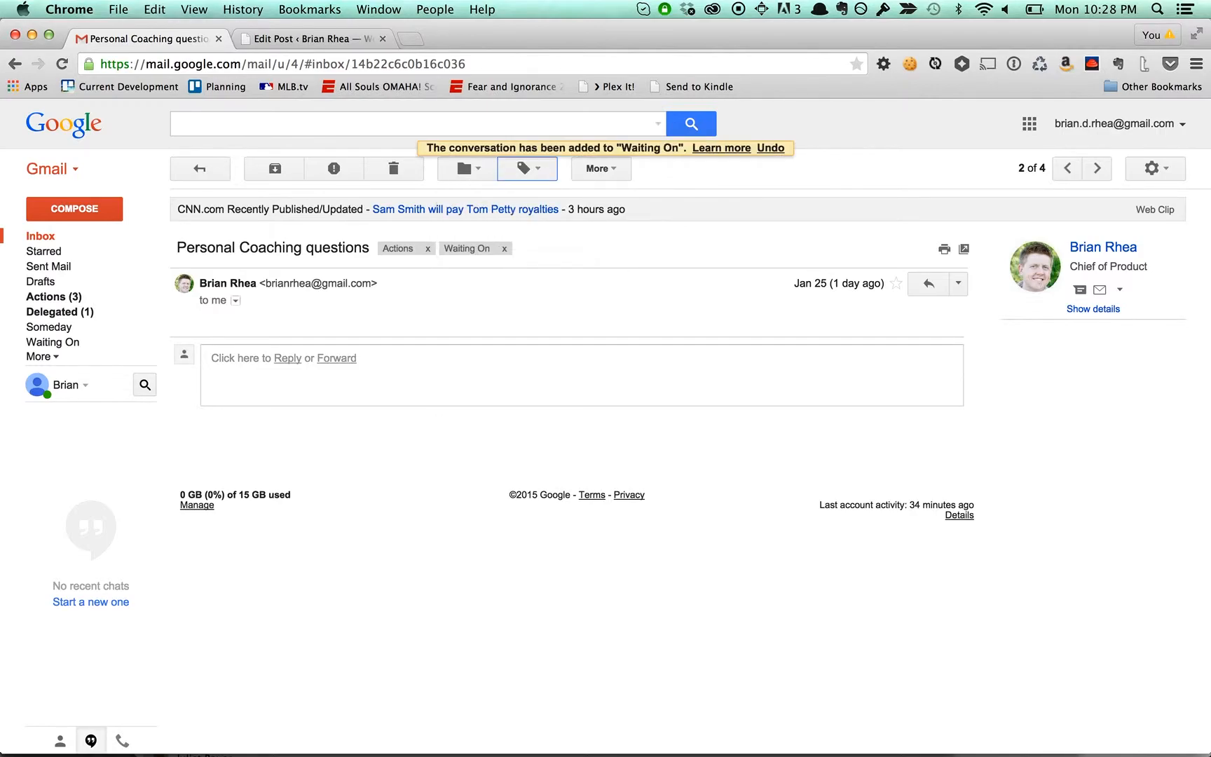
text(lac)
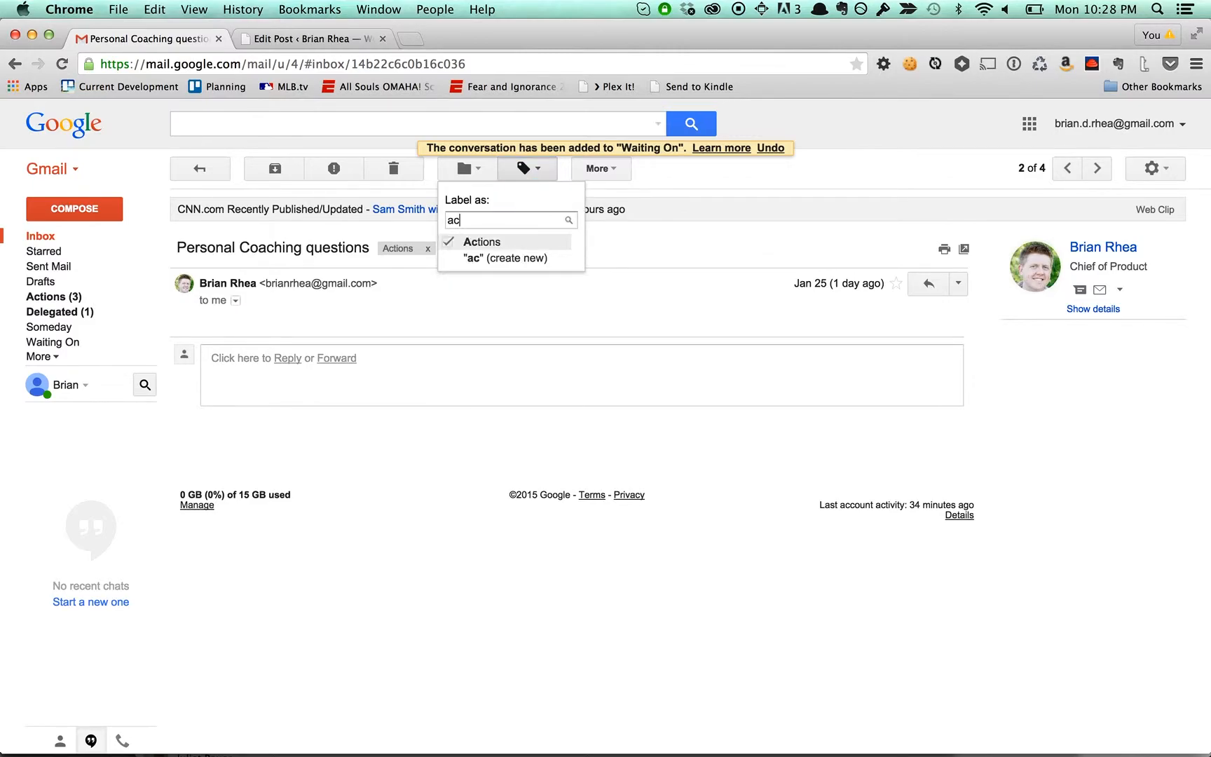
key(Return)
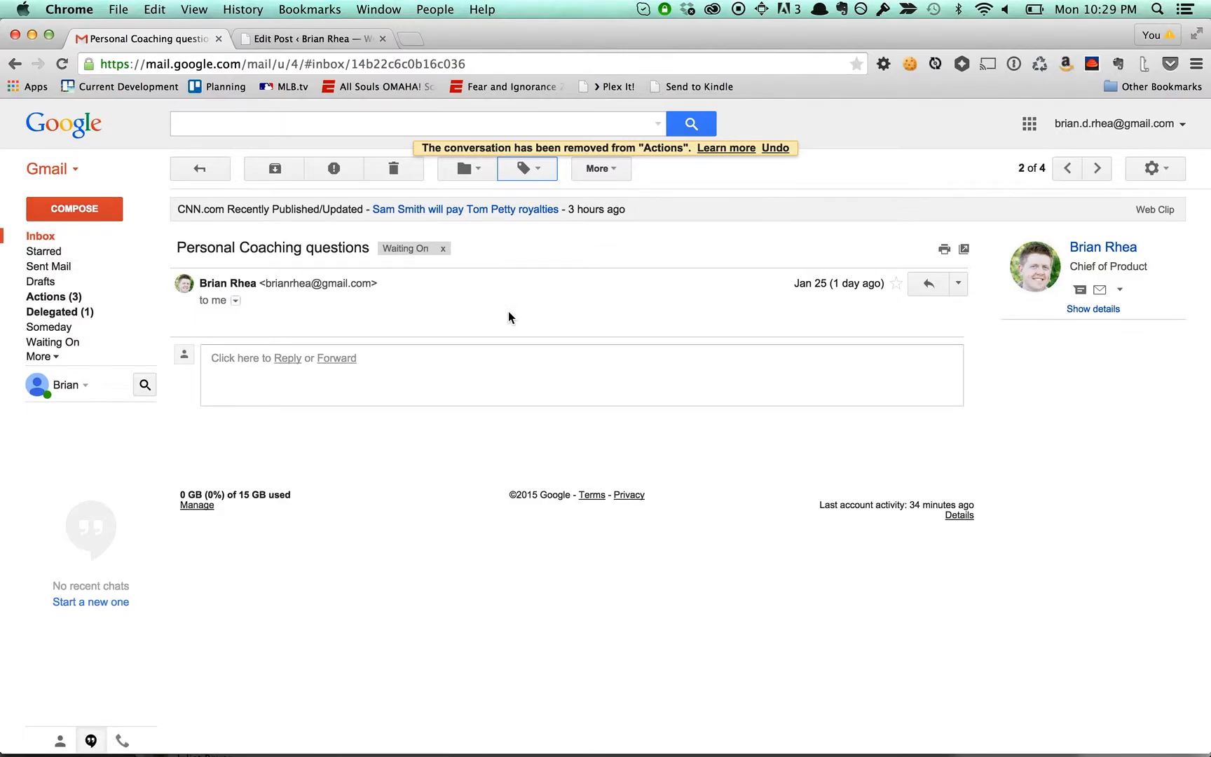
key(u)
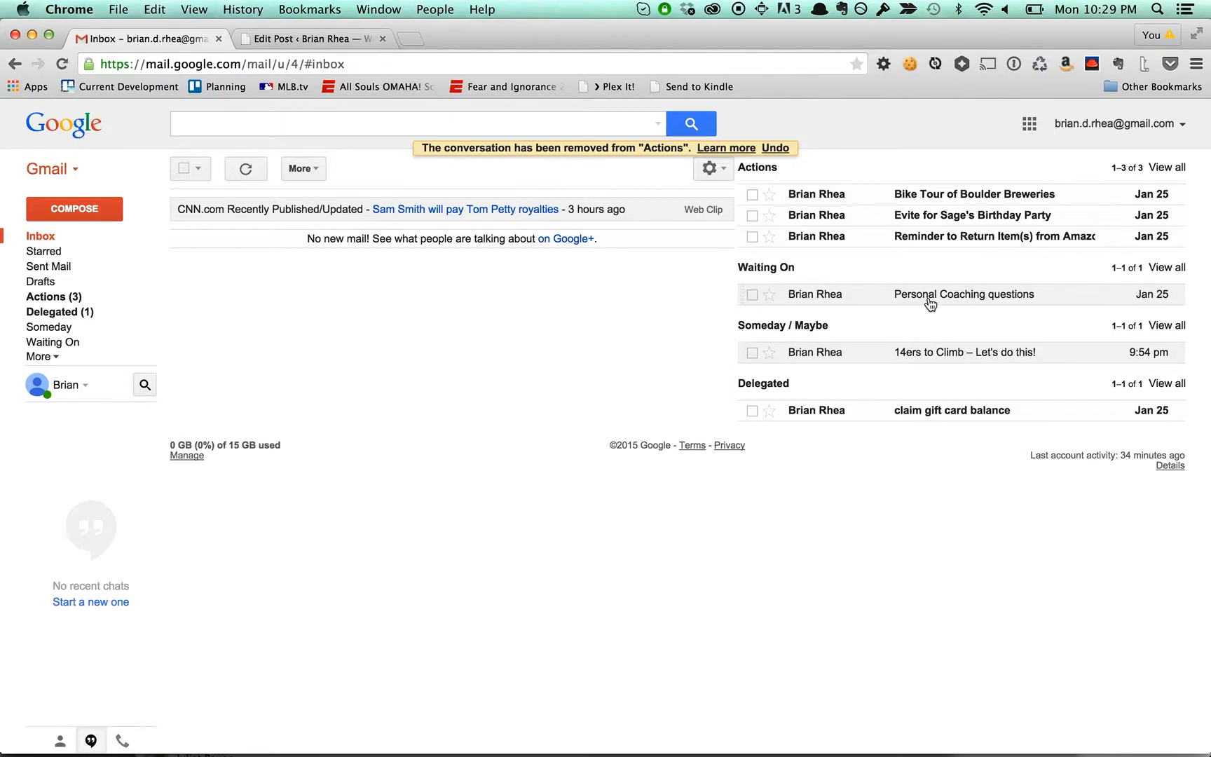
Cycle the cursor across the inbox sections to Actions and open the "Bike Tour of Boulder Breweries" conversation
key(grave)
key(grave)
key(grave)
key(grave)
key(grave)
key(grave)
key(grave)
key(grave)
key(o)
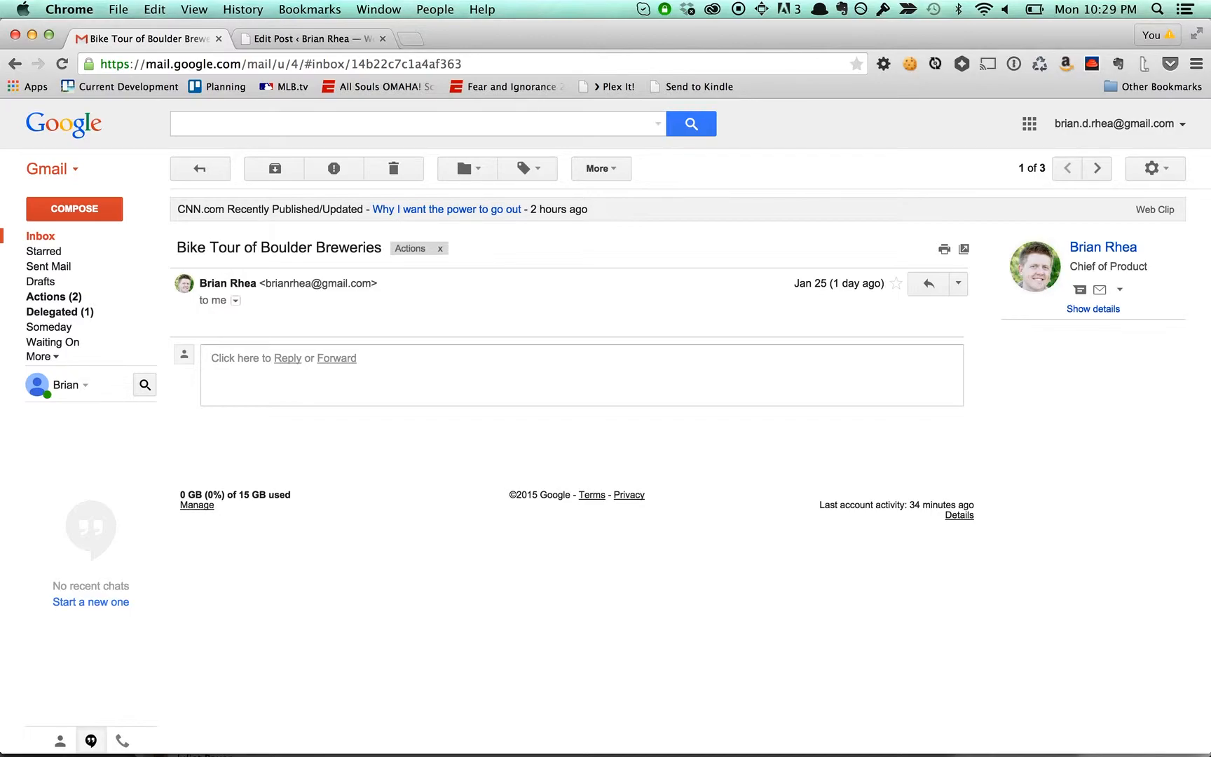
Remove the Actions label from the birthday party Evite, and view the Amazon return reminder before returning to the inbox
key(j)
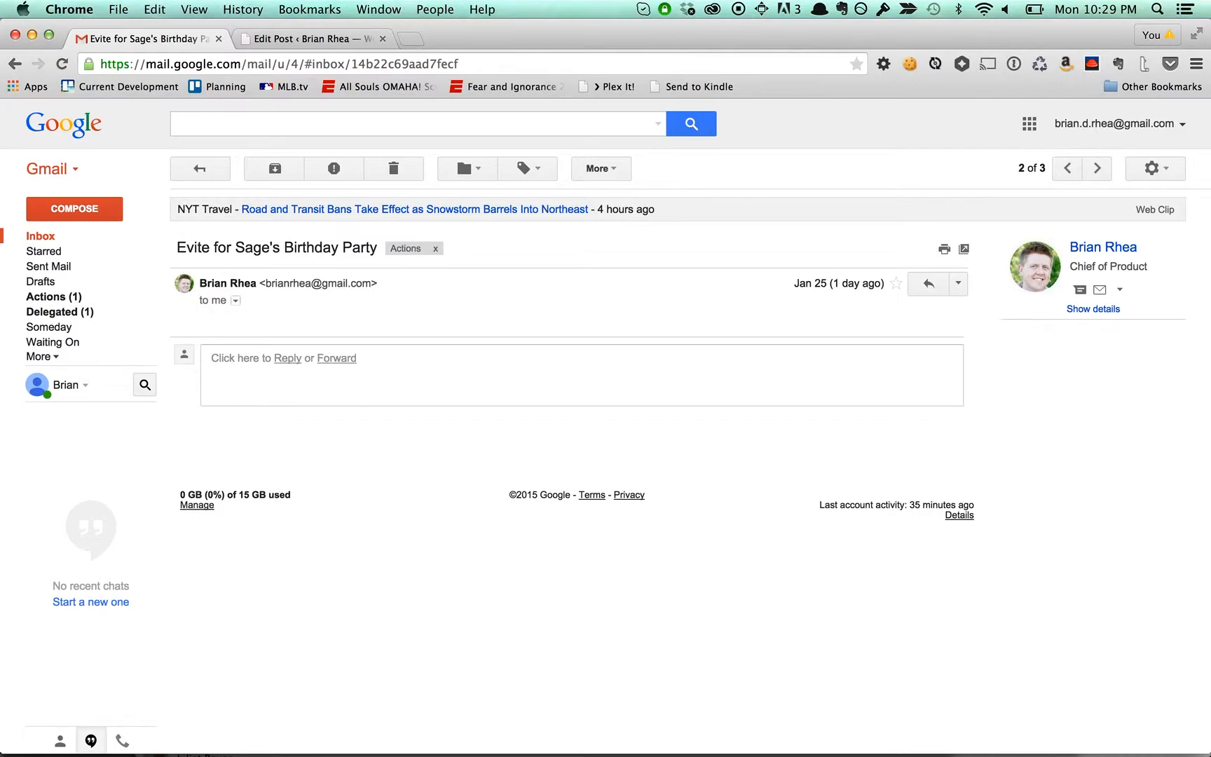
key(l)
text(ac)
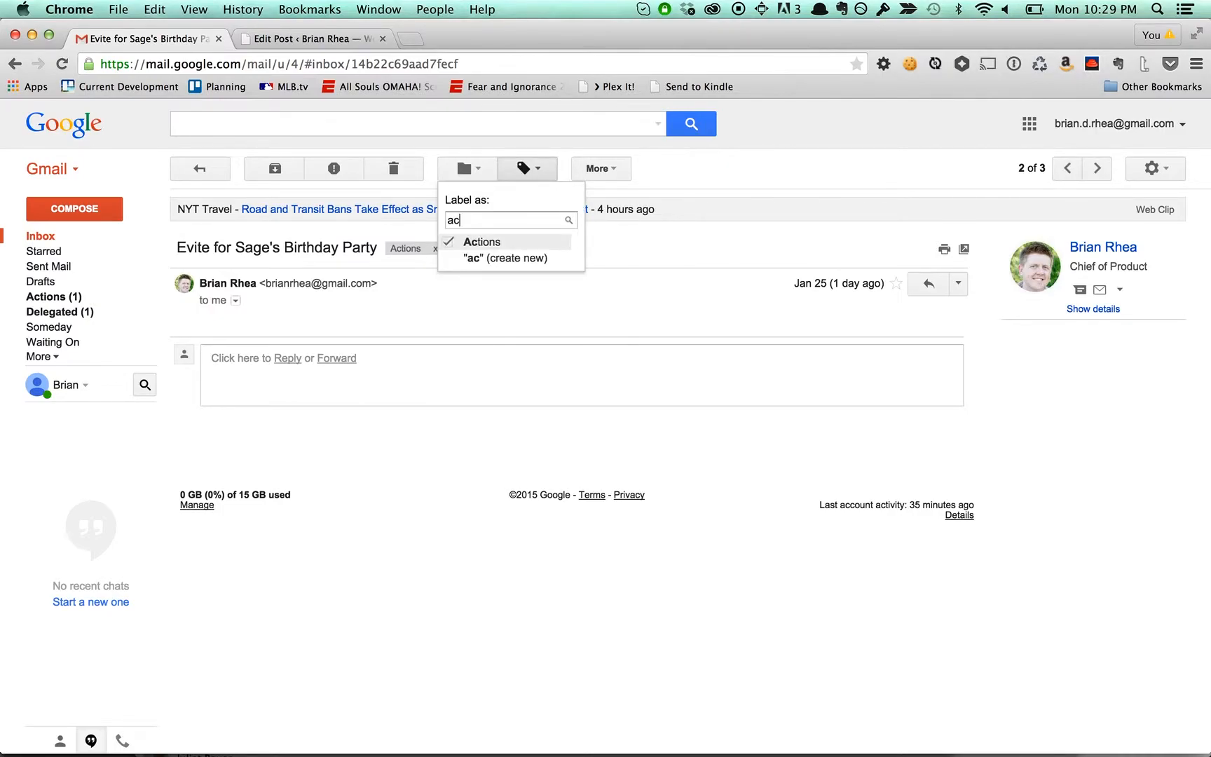
key(Return)
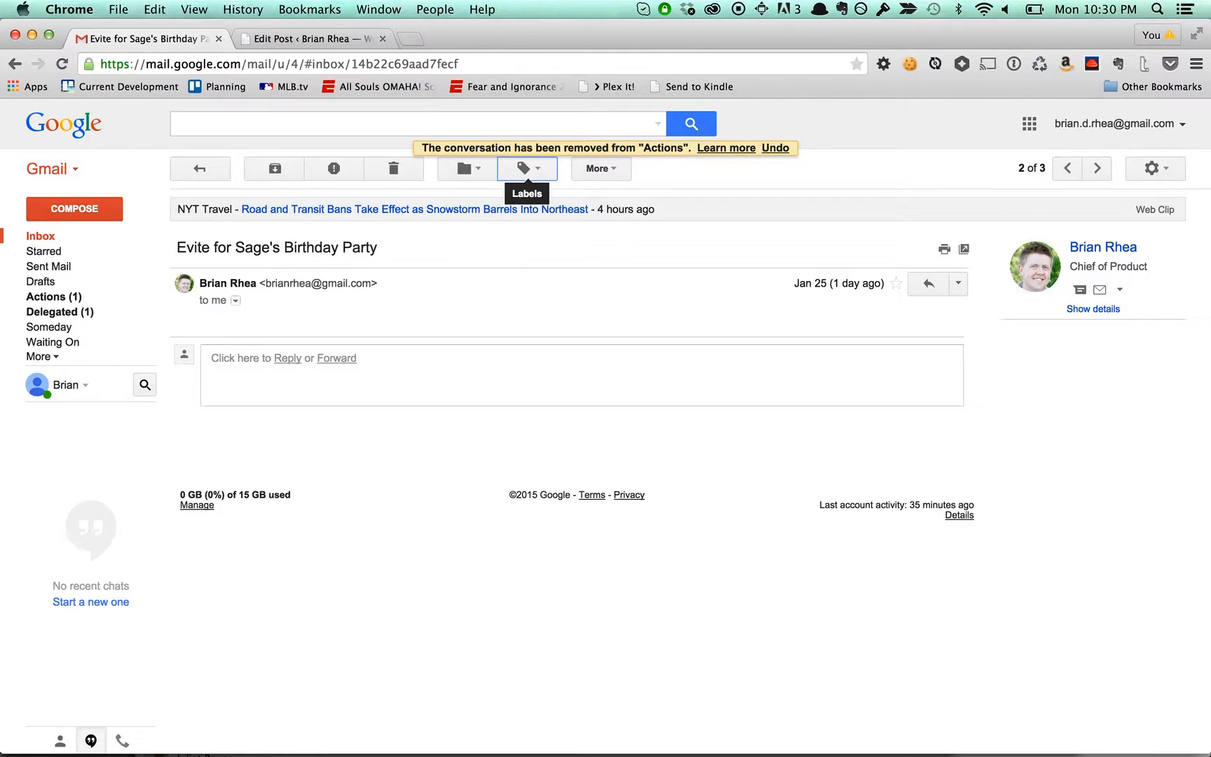
key(j)
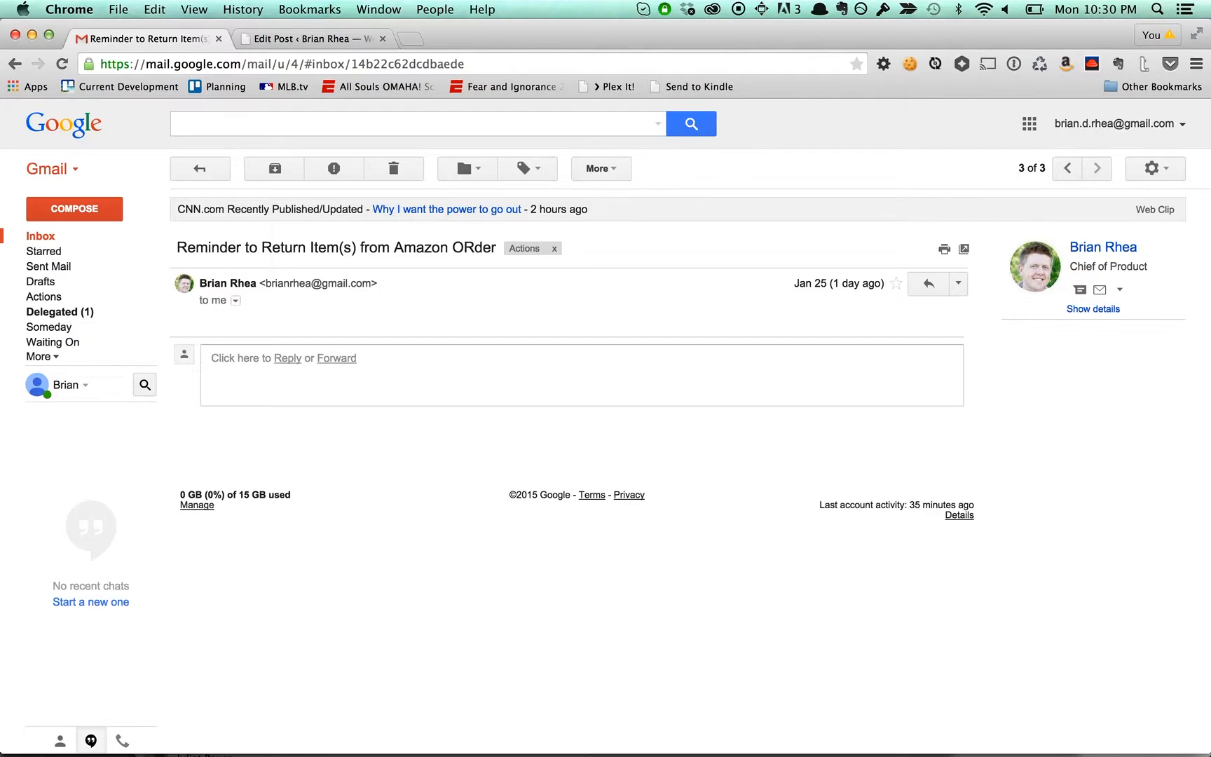
key(u)
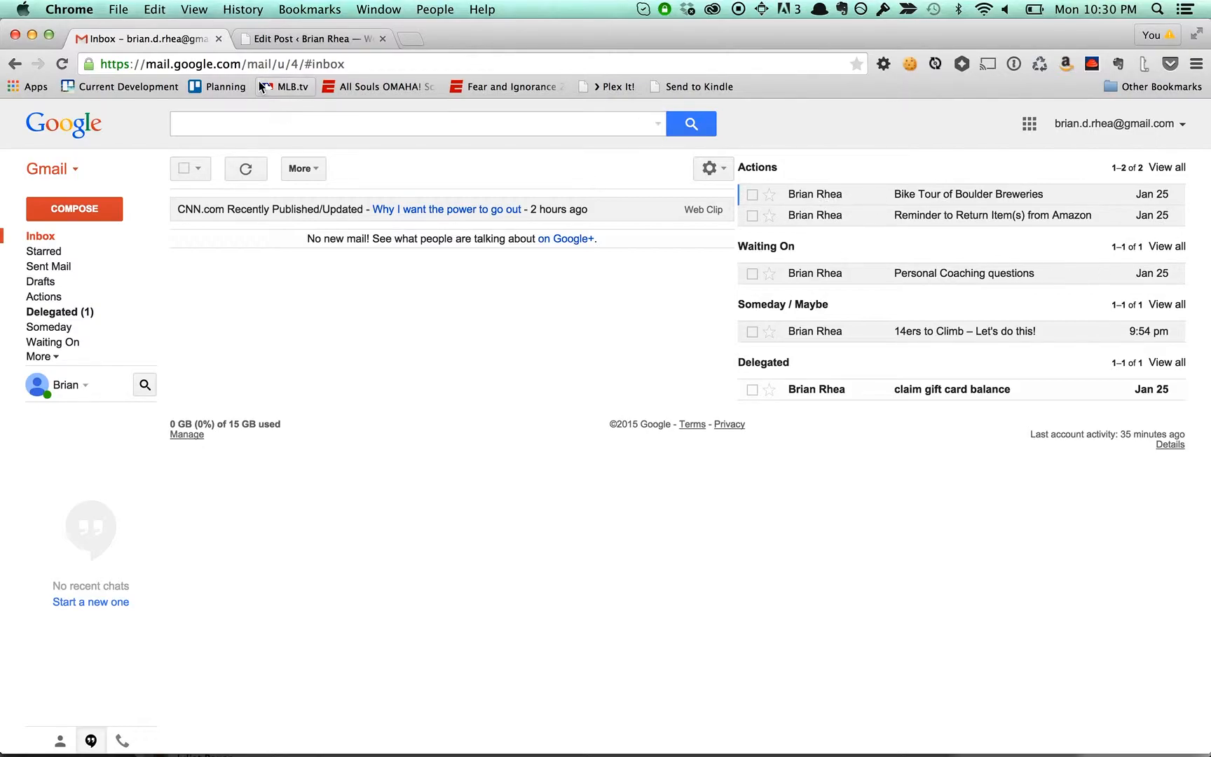
Review the shortcut list in the WordPress post draft alongside Gmail's own keyboard shortcuts help
click(276, 39)
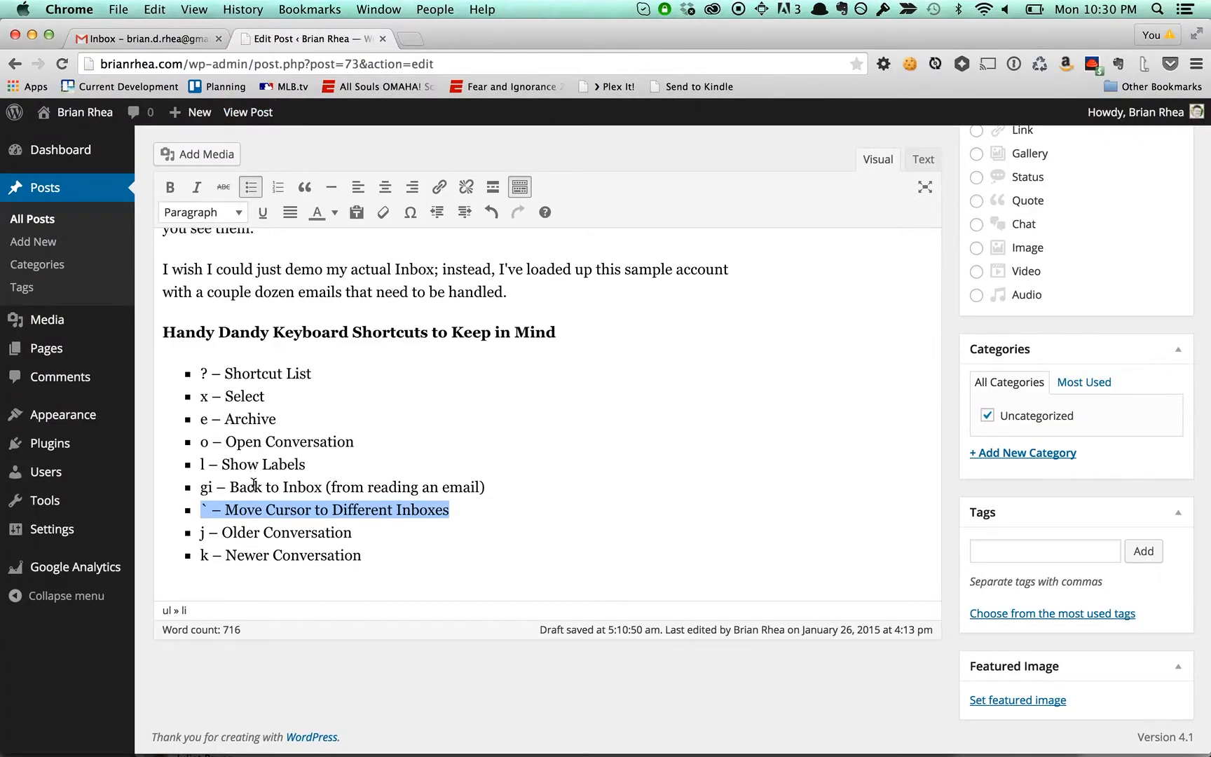
click(372, 565)
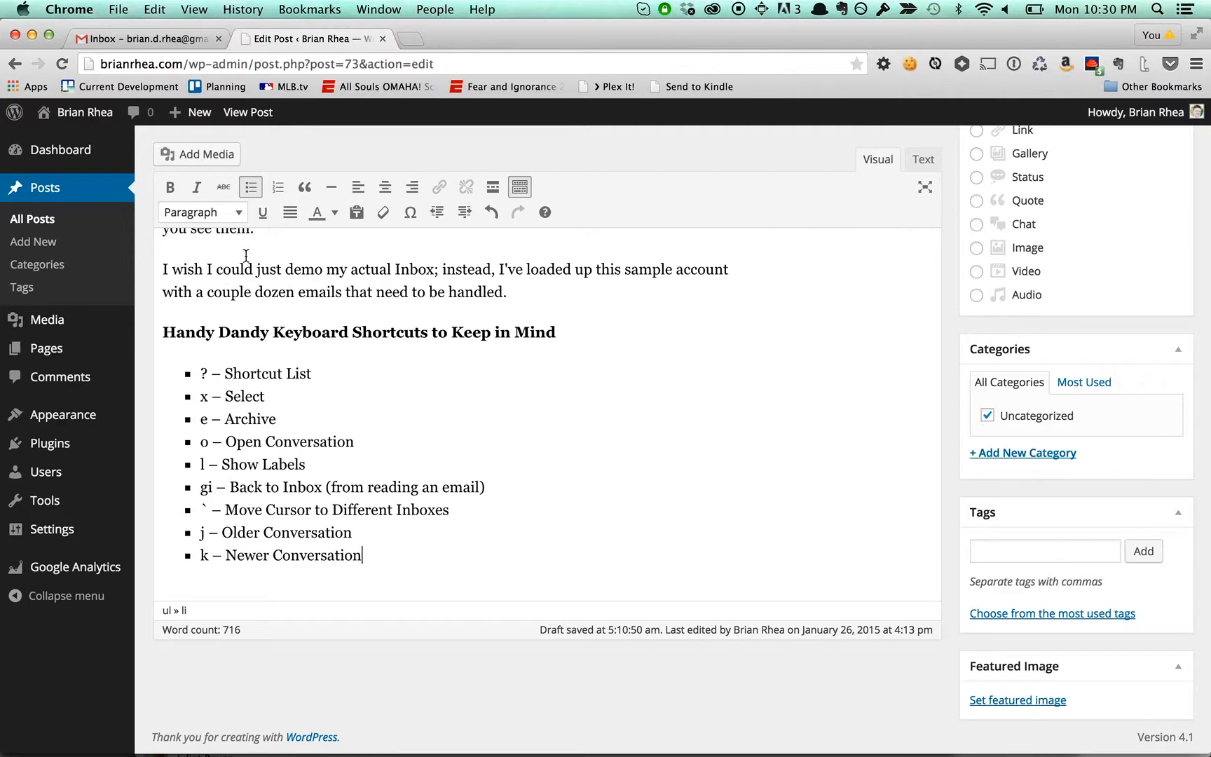
click(159, 37)
key(shift+slash)
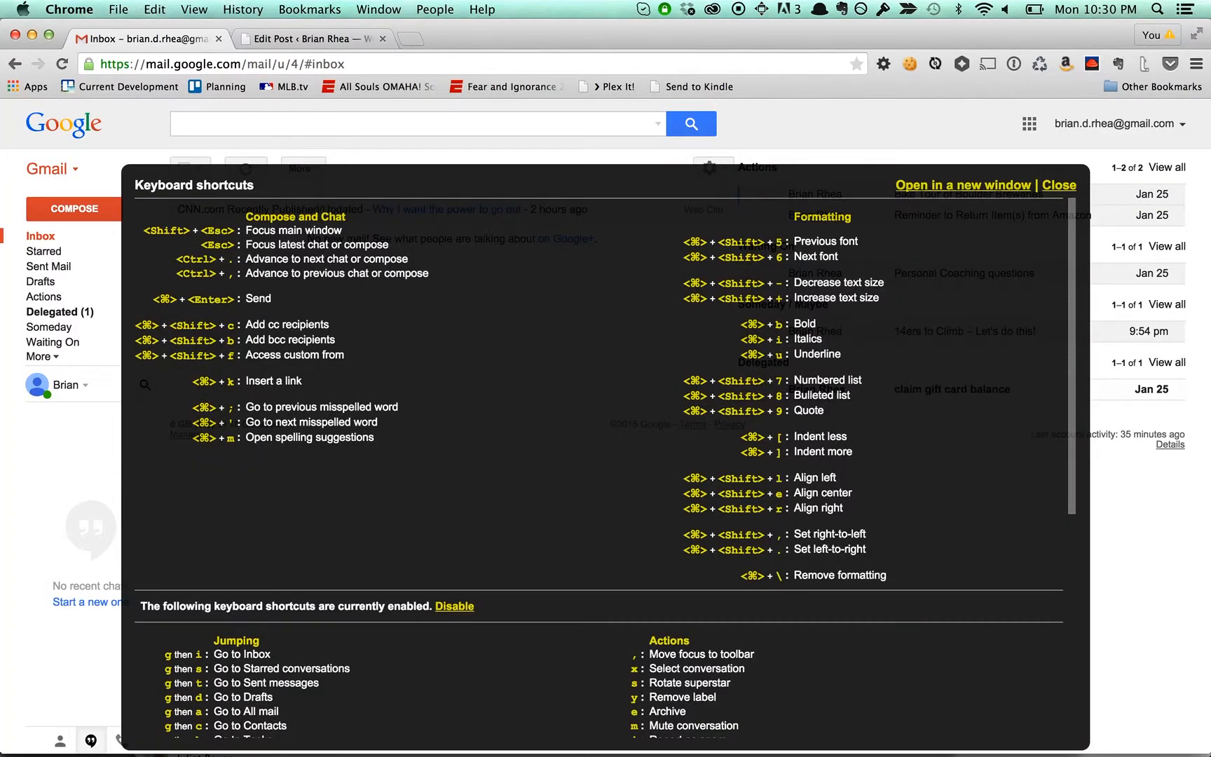
click(305, 39)
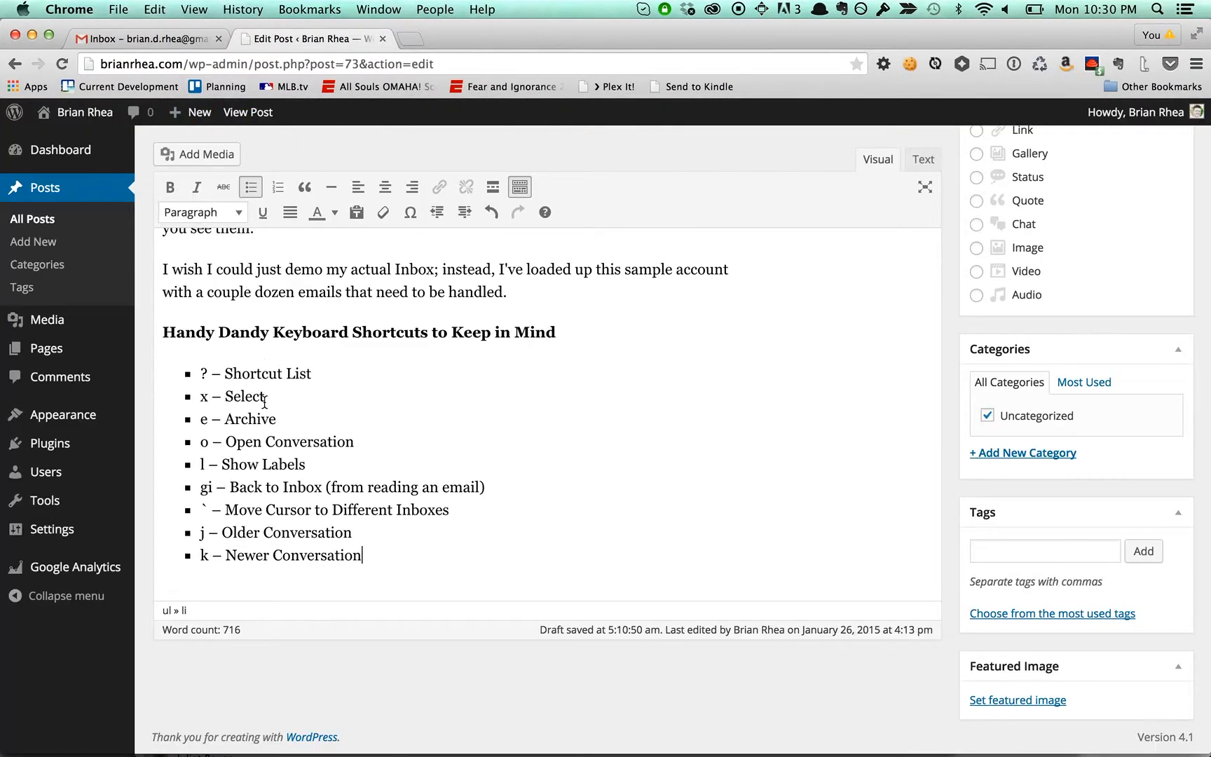